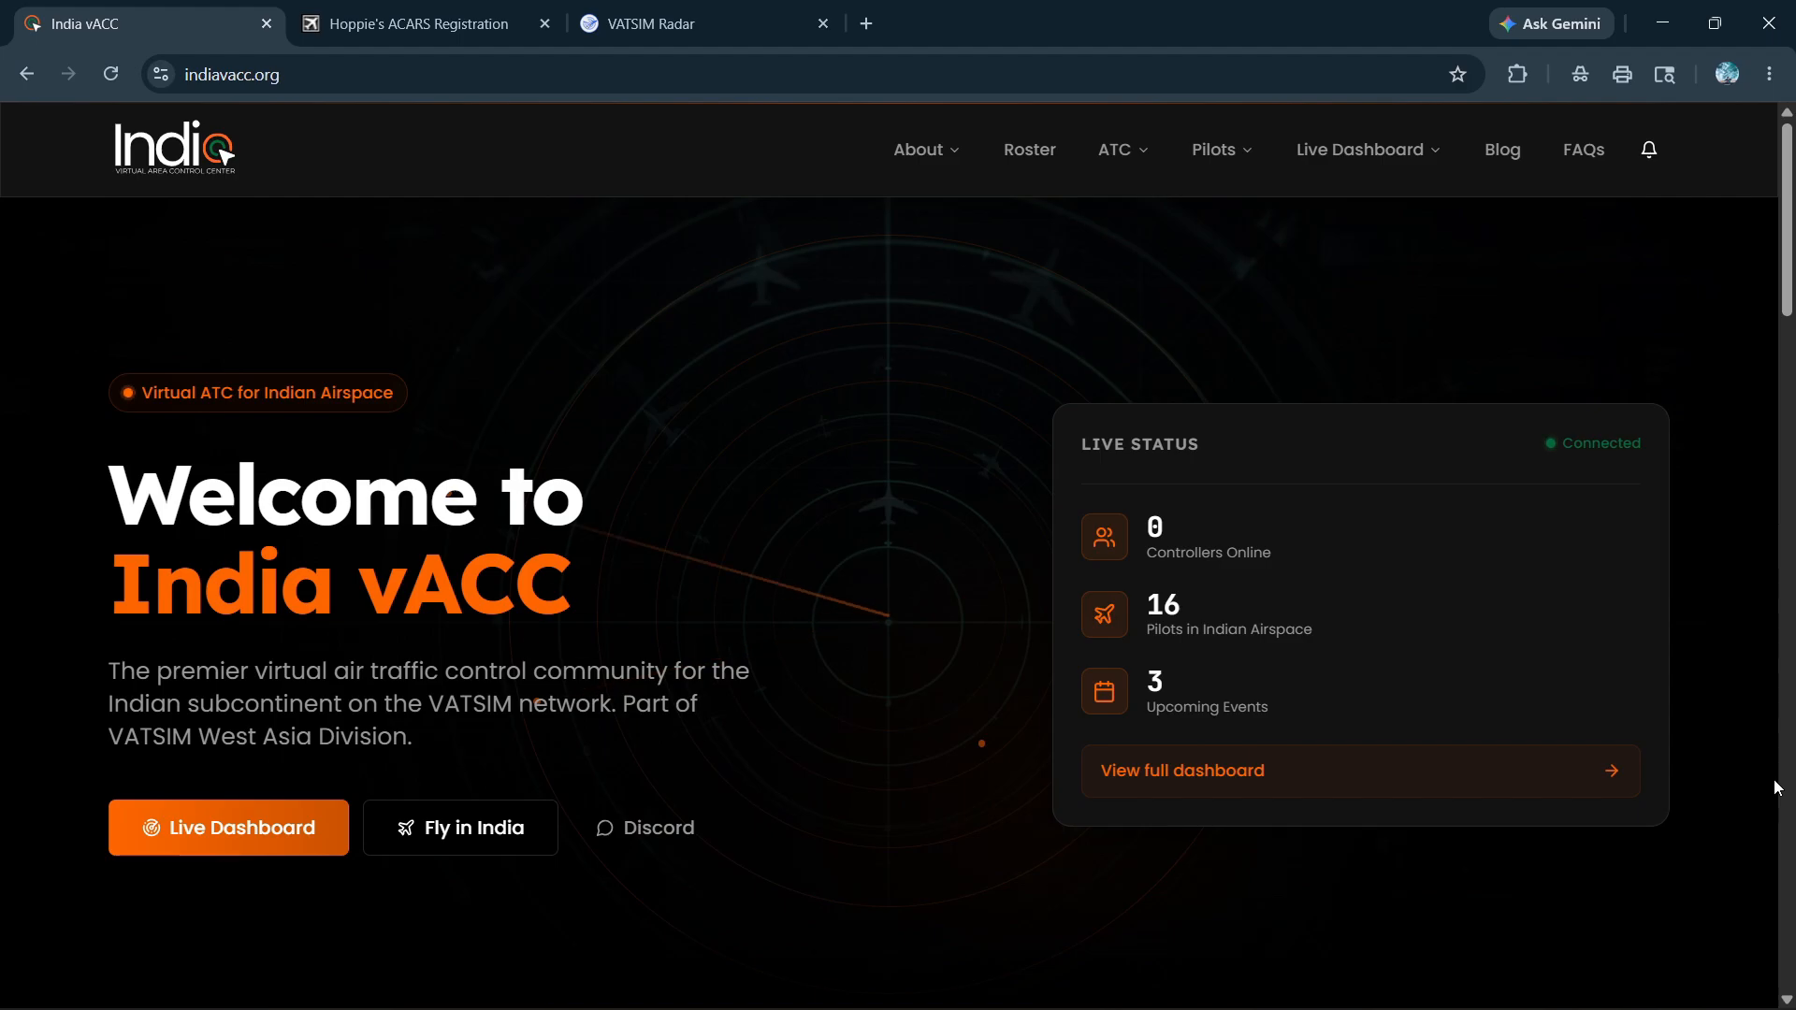
Switch to the Hoppie's ACARS Registration page
click(418, 24)
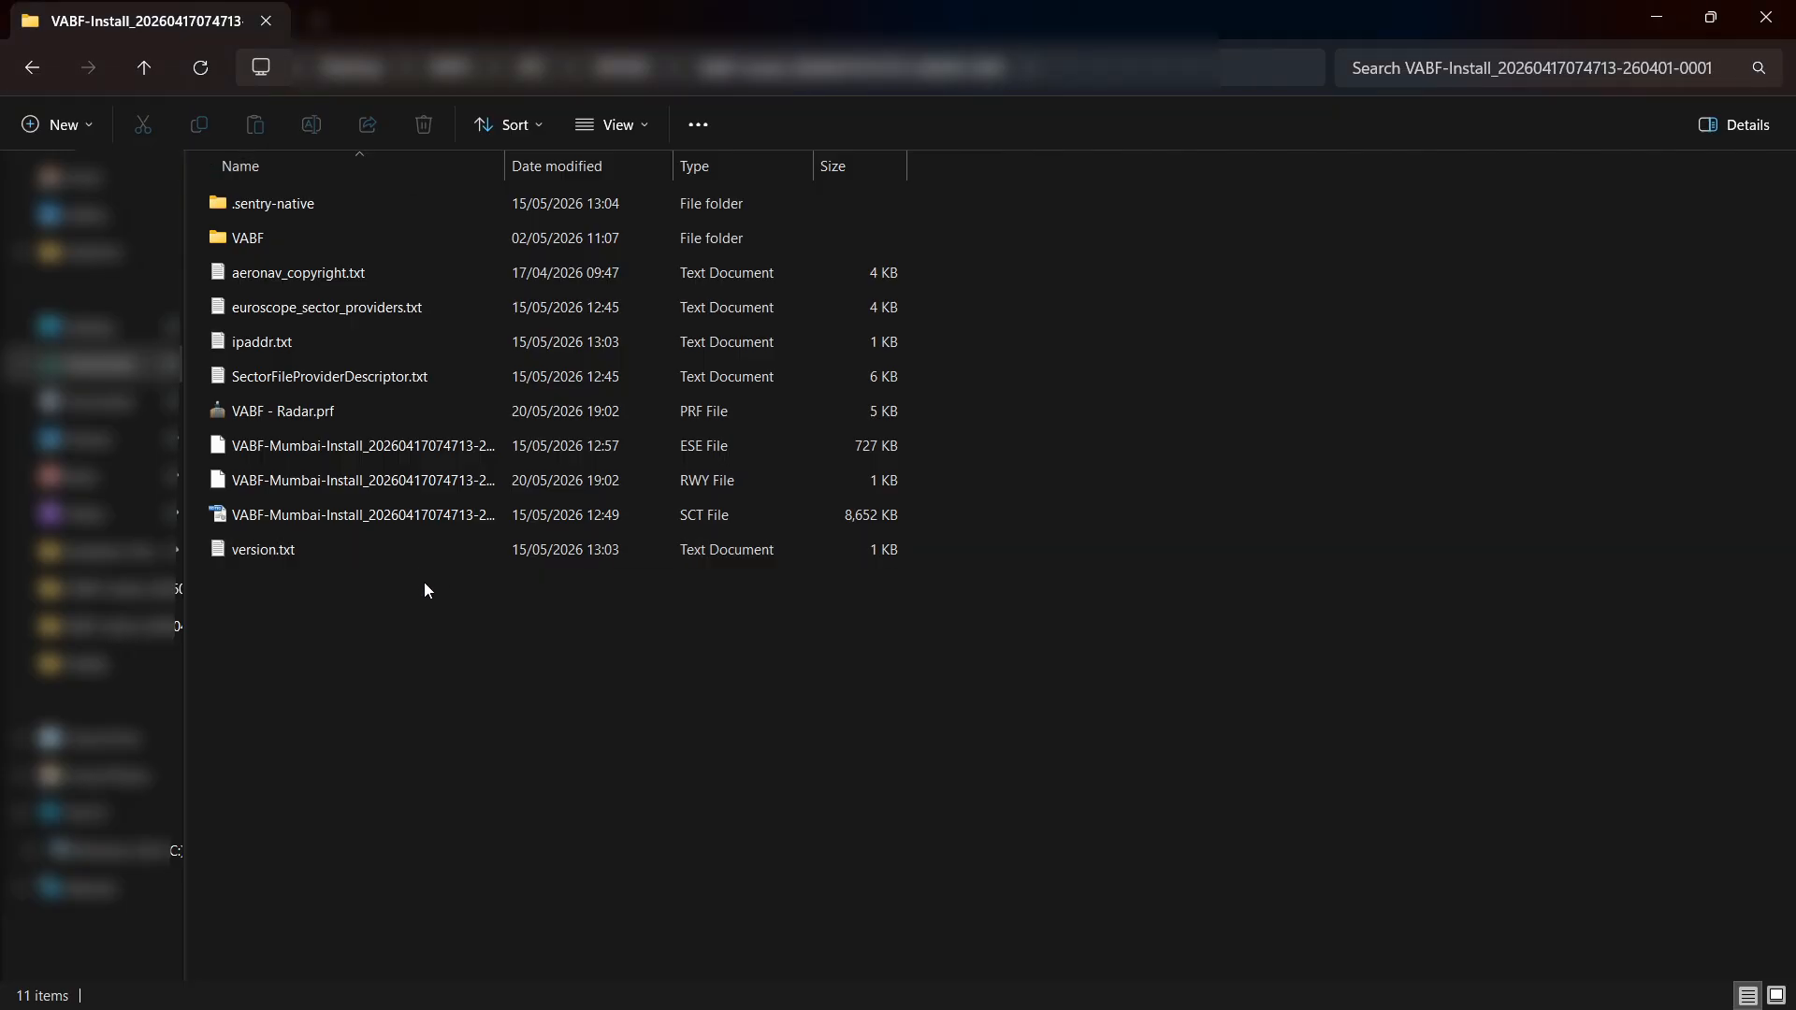
Open TopSkyCPDLChoppieCode.txt from the TopSky plugin folder inside VABF's Plugins folder
double_click(279, 241)
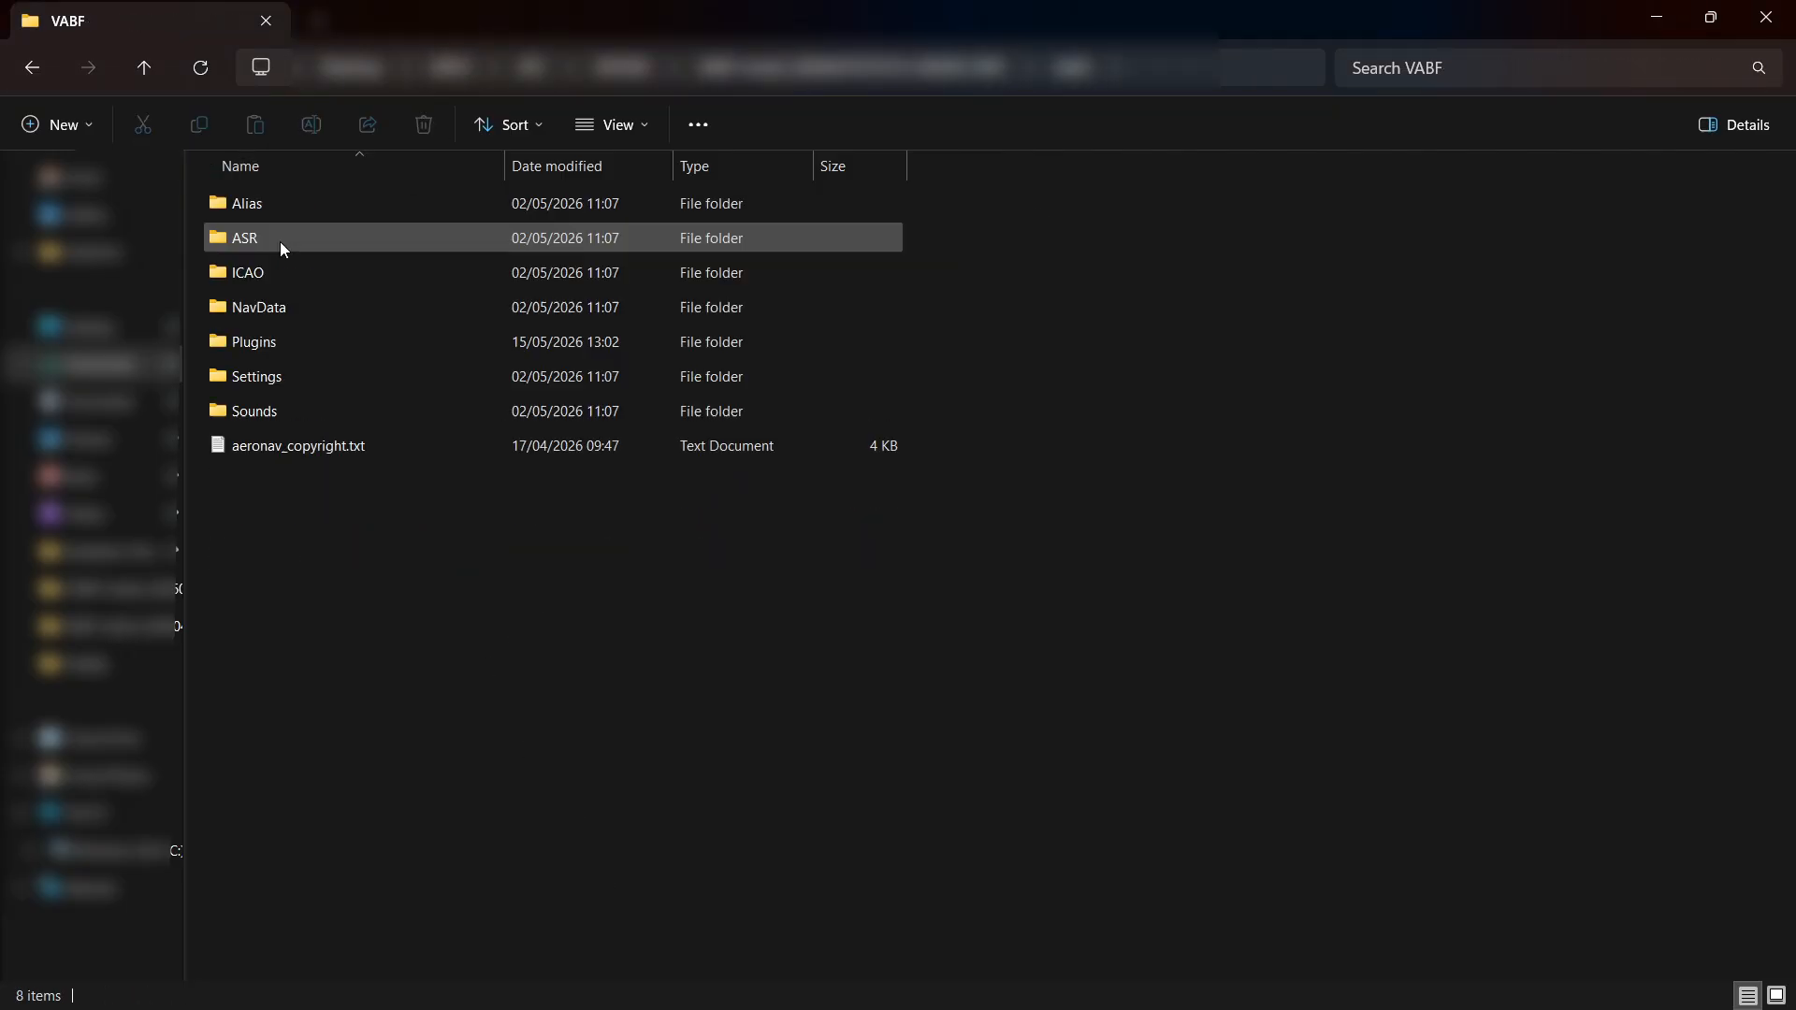
double_click(280, 348)
double_click(295, 306)
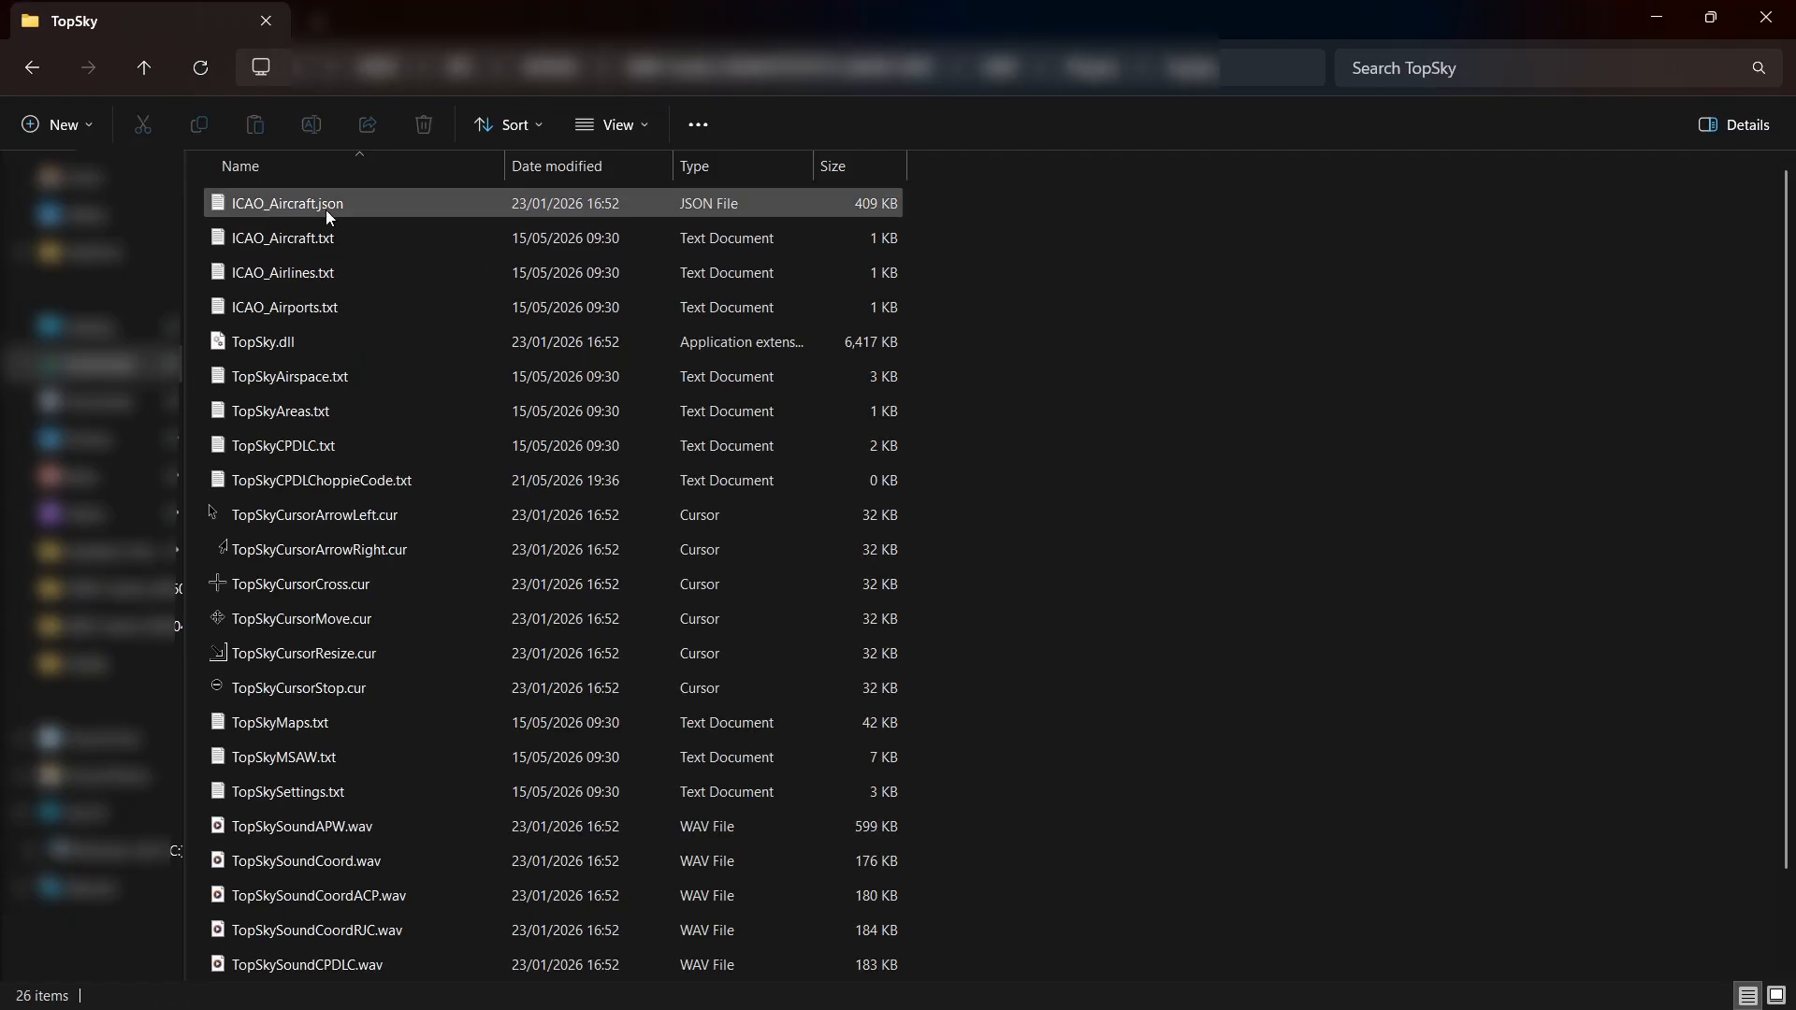
double_click(355, 483)
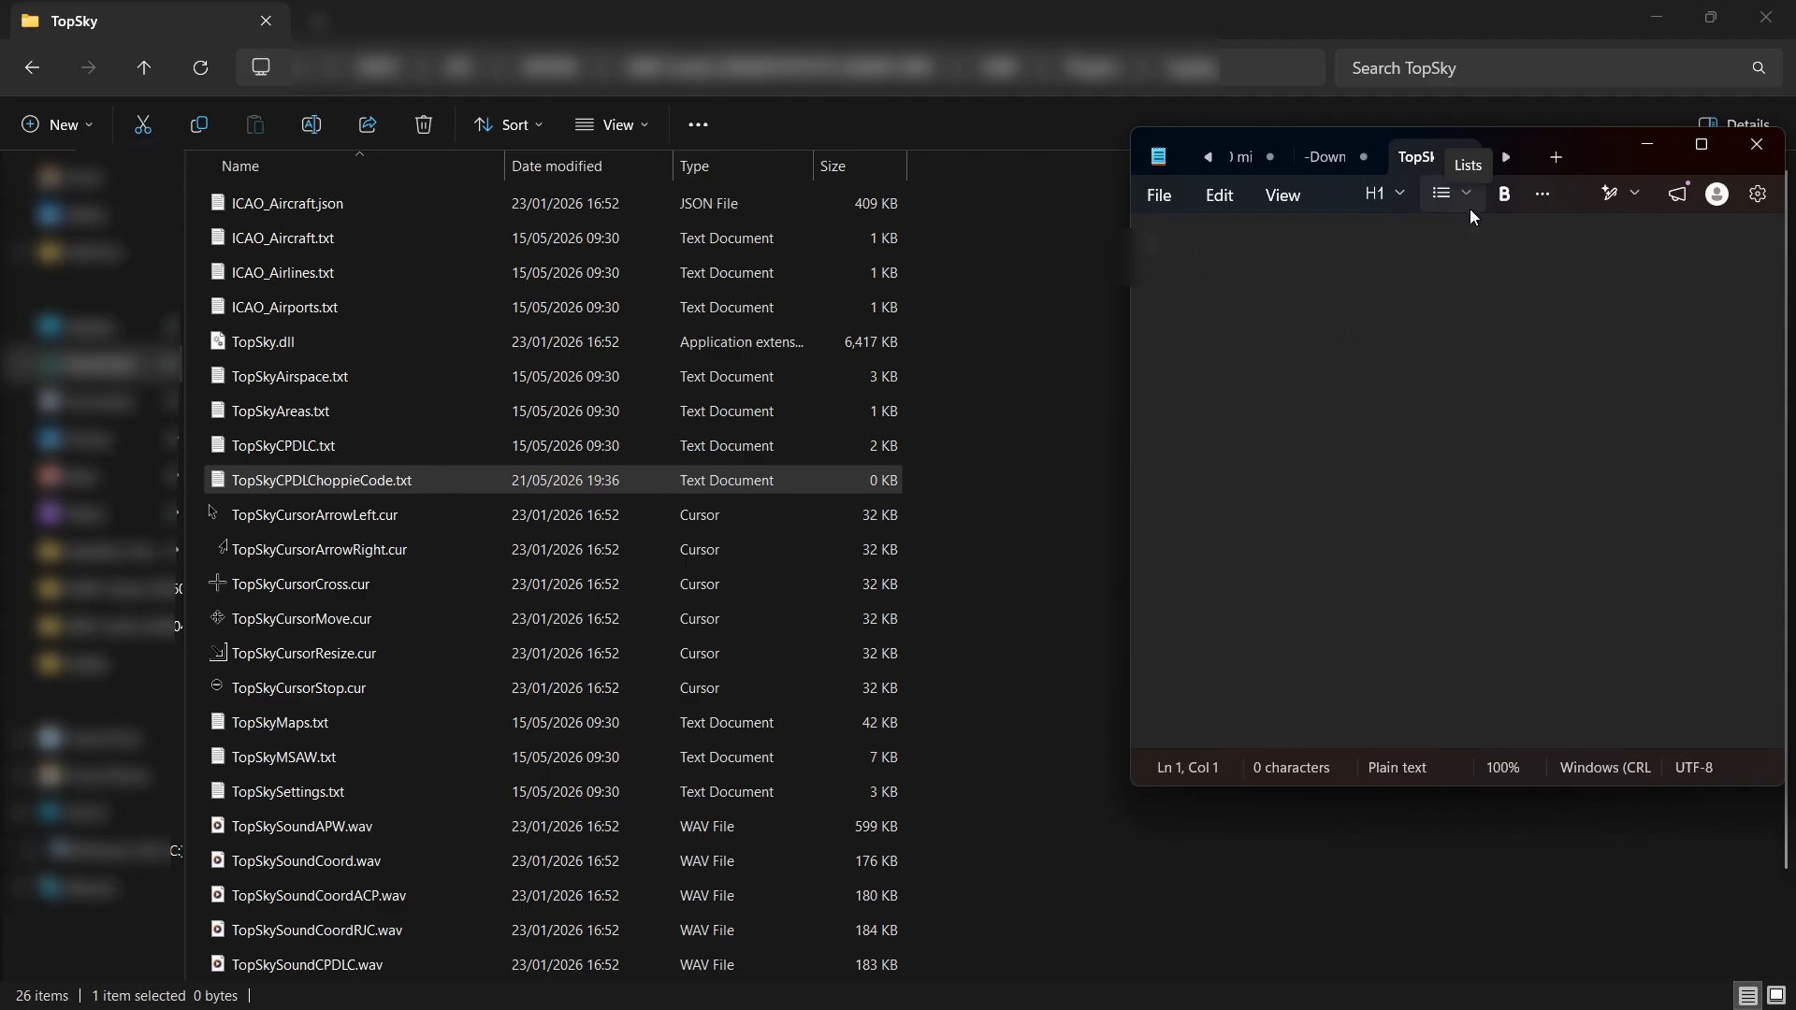
Paste the Hoppie logon code into TopSkyCPDLChoppieCode.txt, save the file and close the editor
key(ctrl+v)
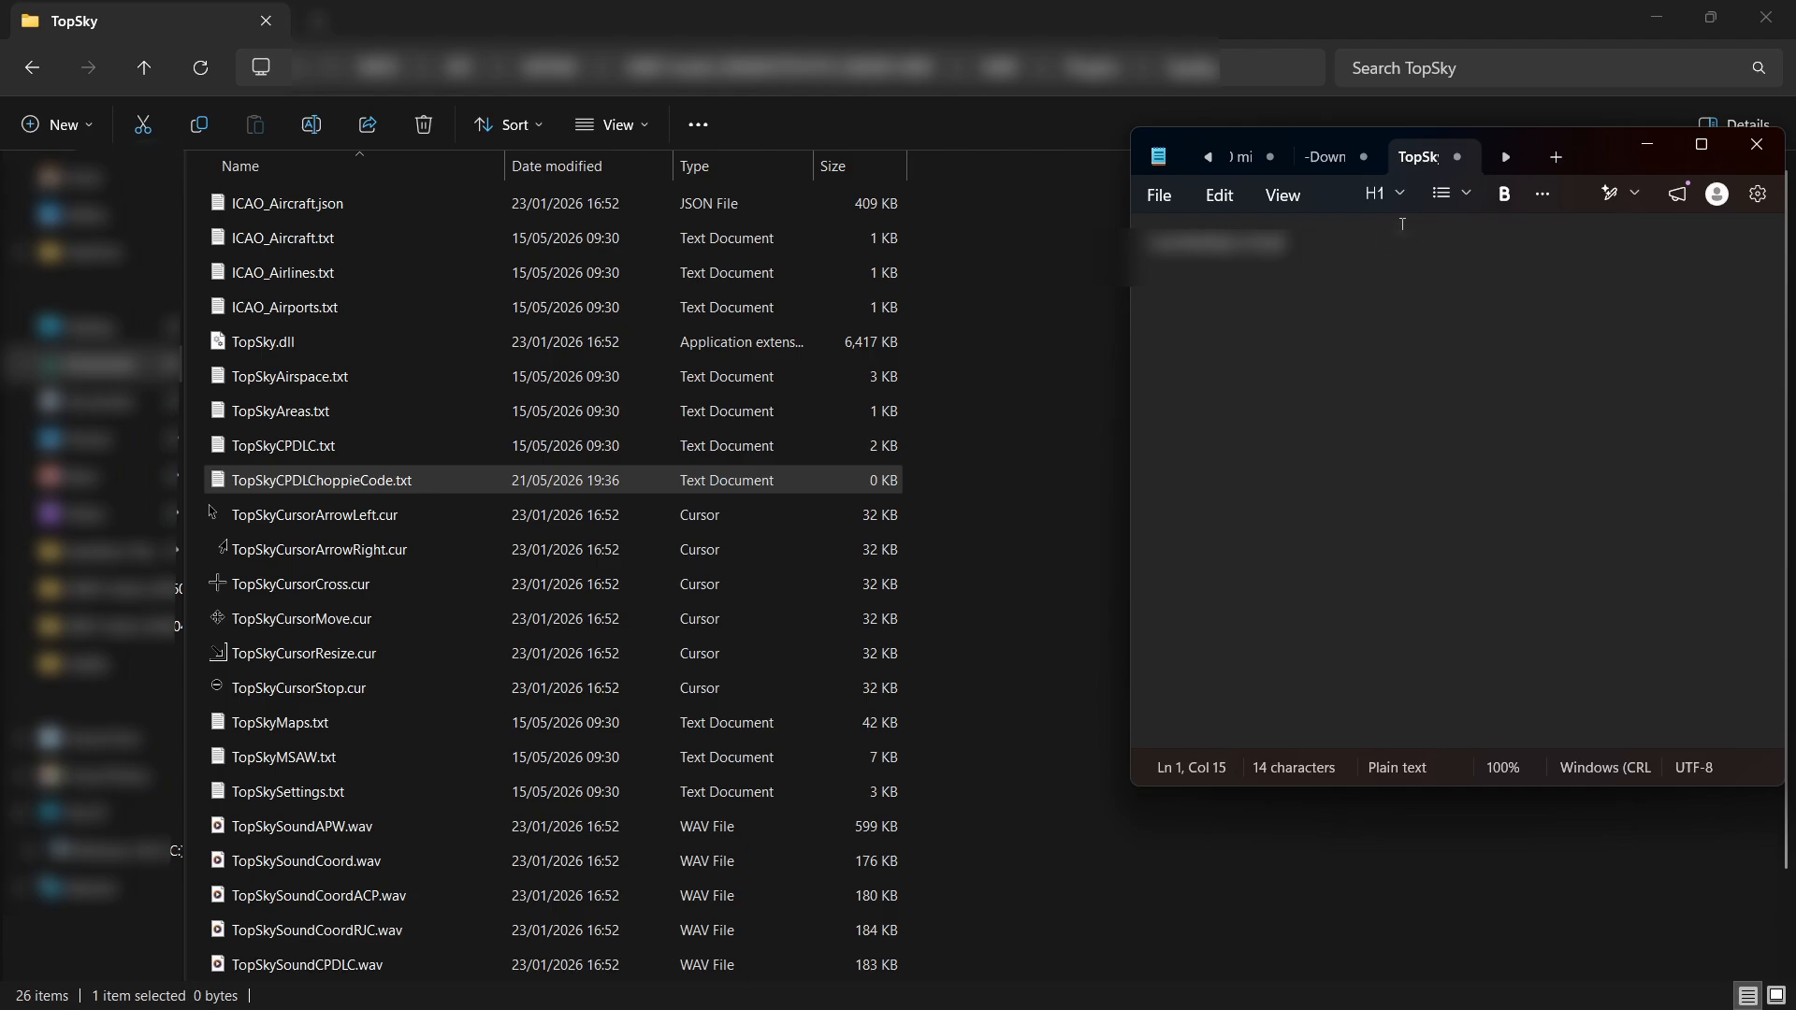
click(1160, 196)
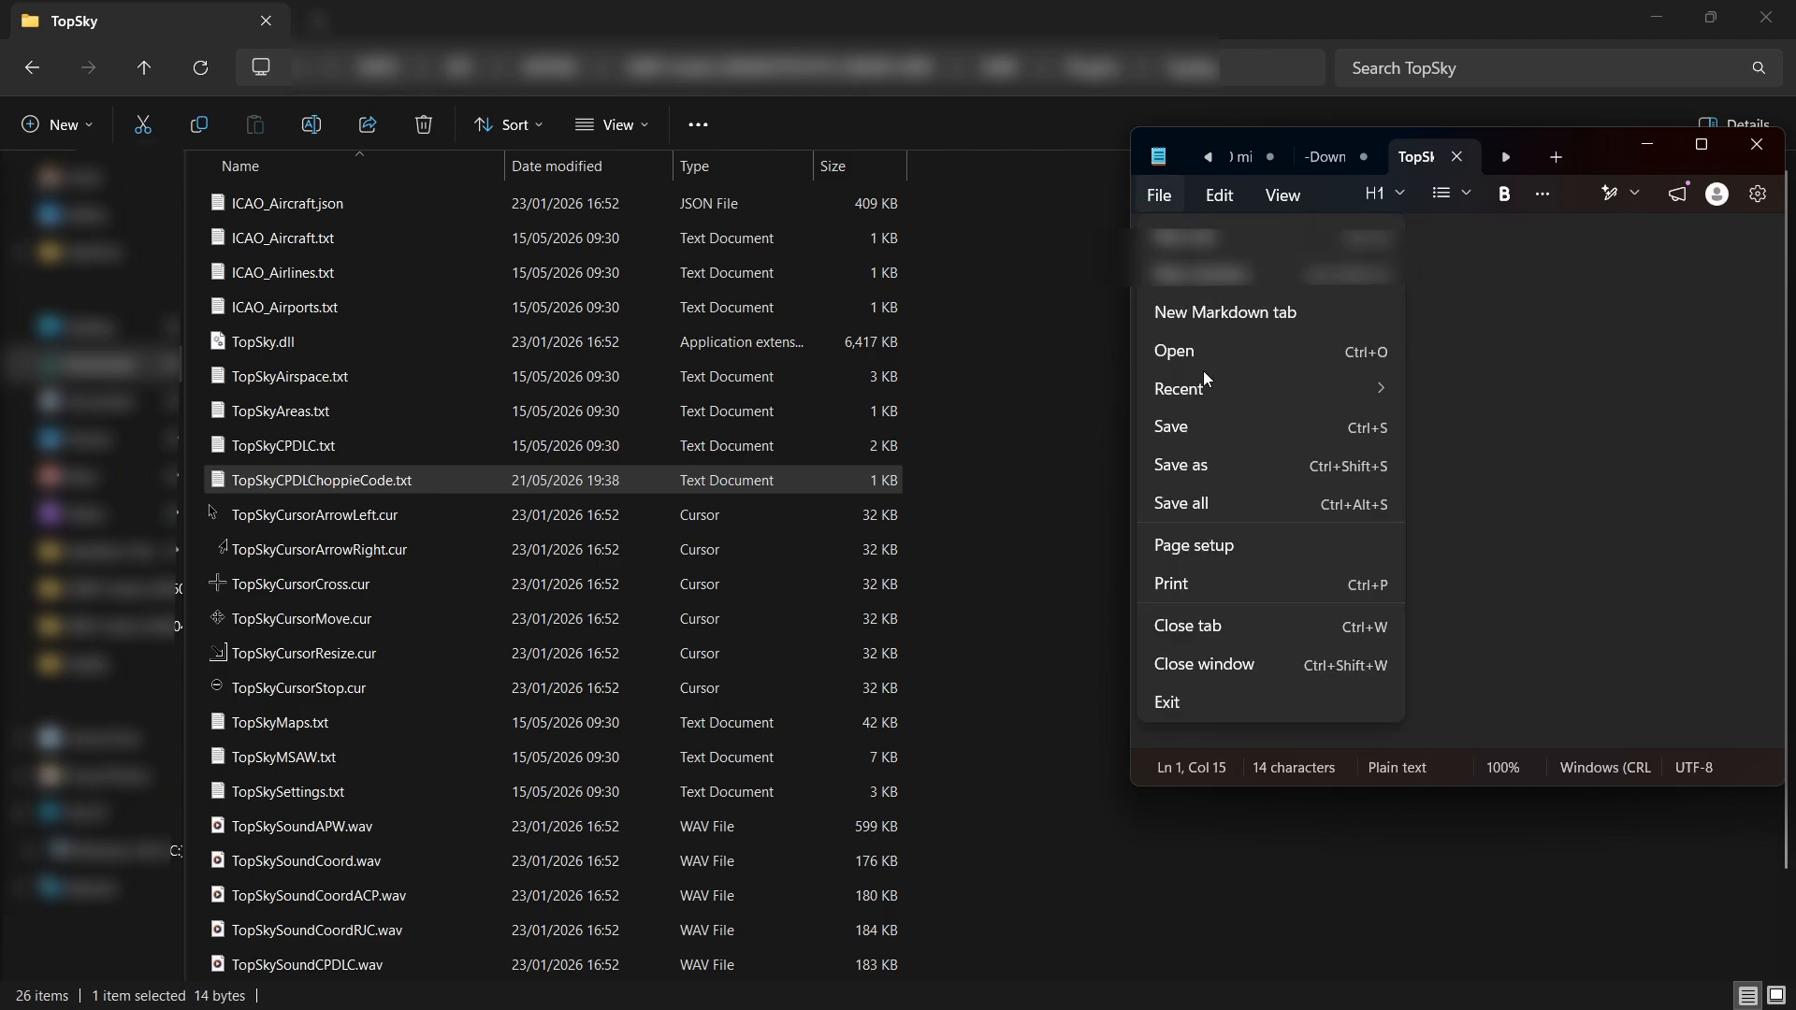
click(1218, 425)
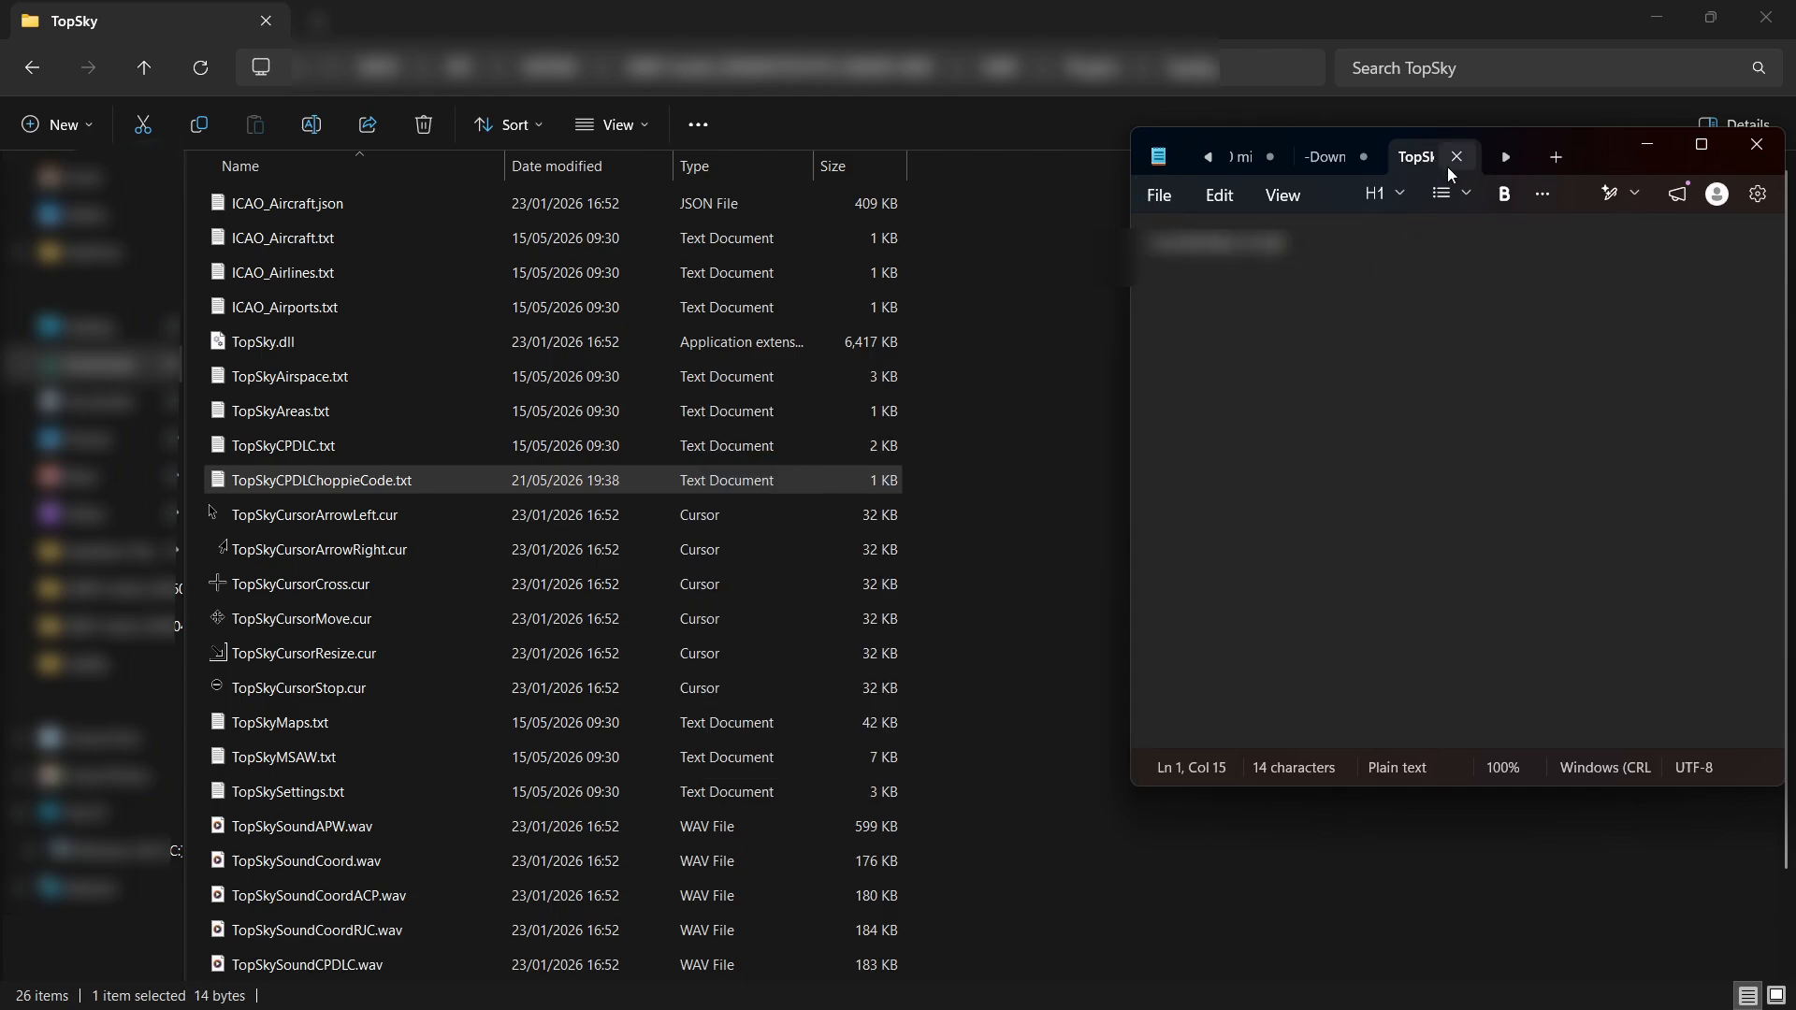
click(1757, 143)
click(984, 427)
scroll(479, 402, down, 1)
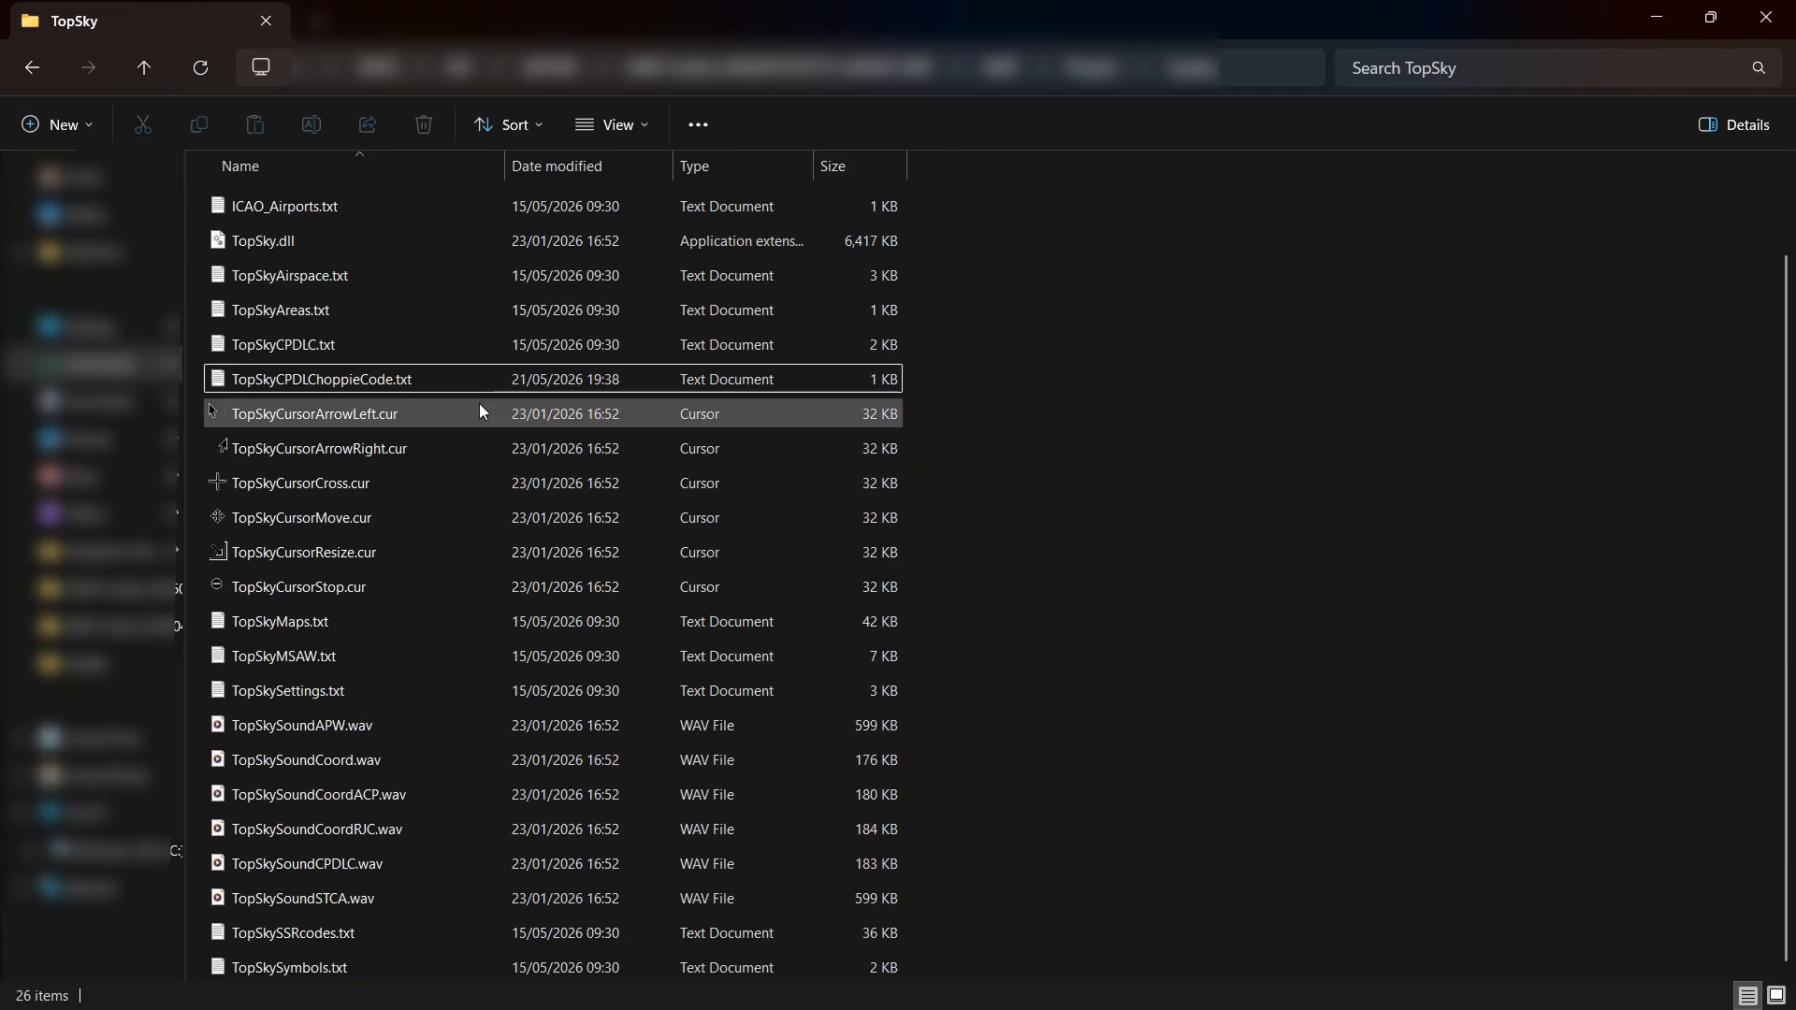
scroll(586, 608, up, 1)
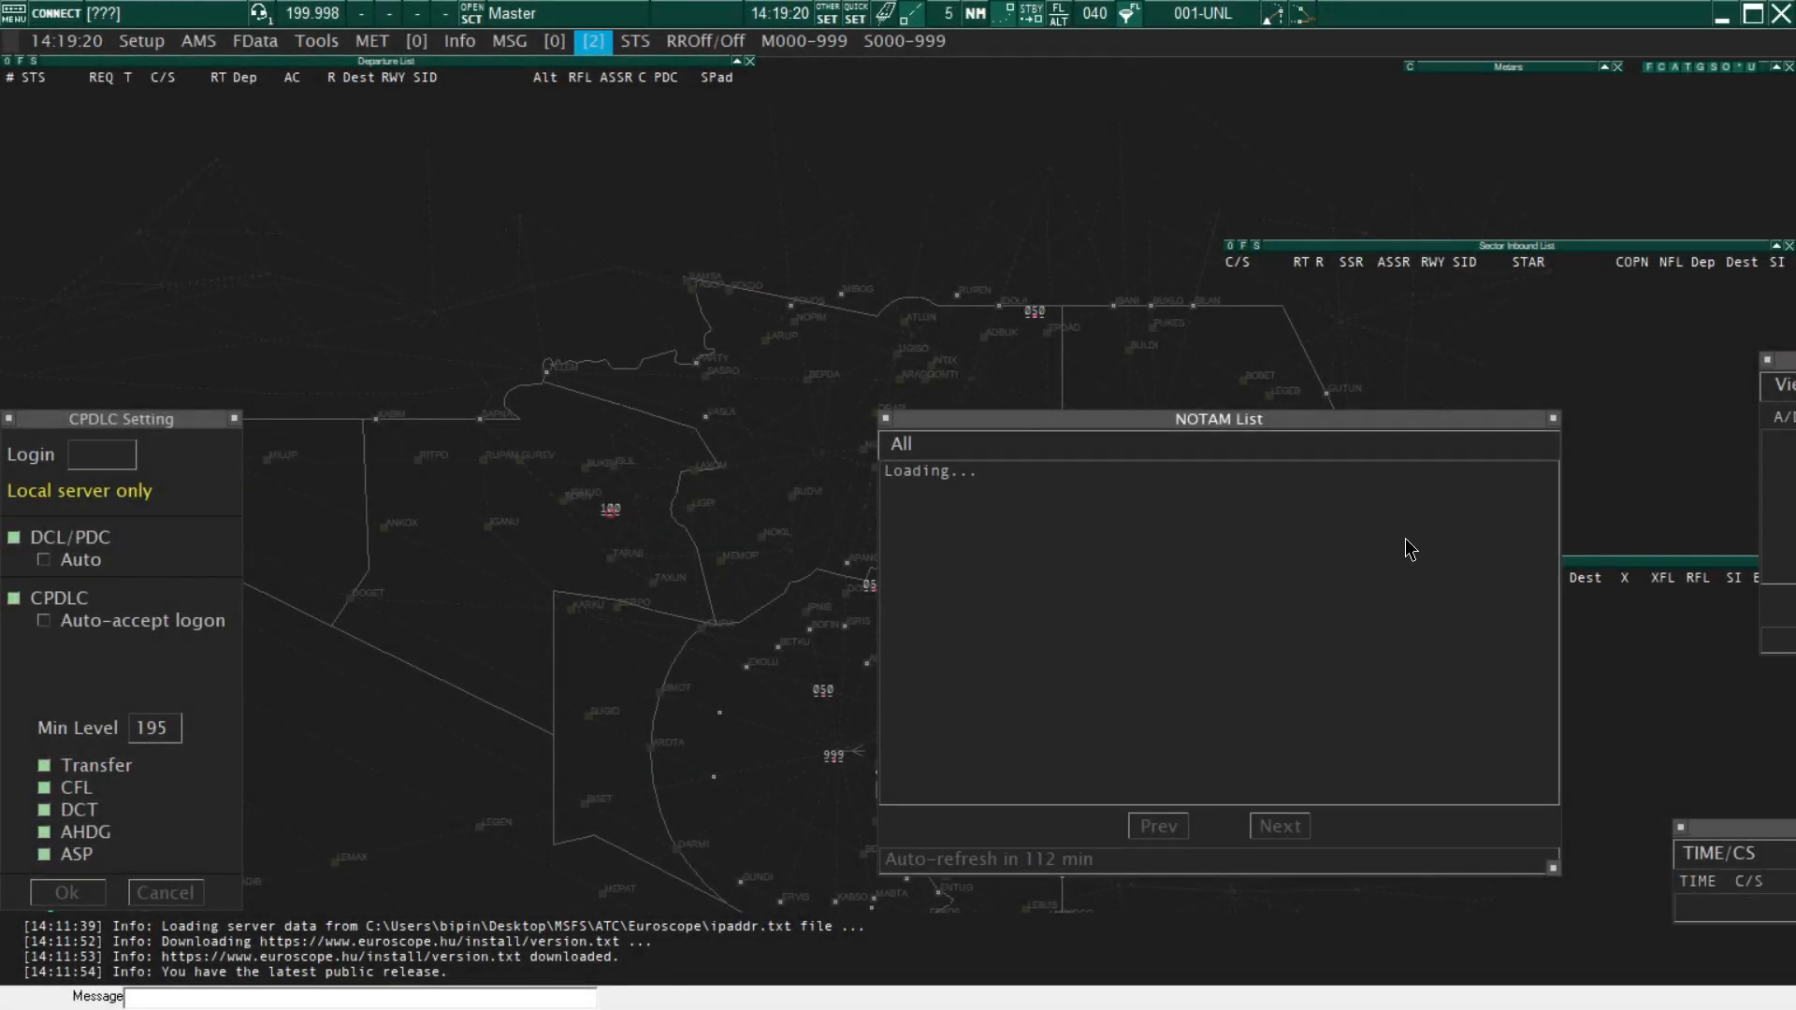
Close the NOTAM List and Airfield Data windows on the Master radar display
click(1553, 418)
drag(1782, 365, 1366, 365)
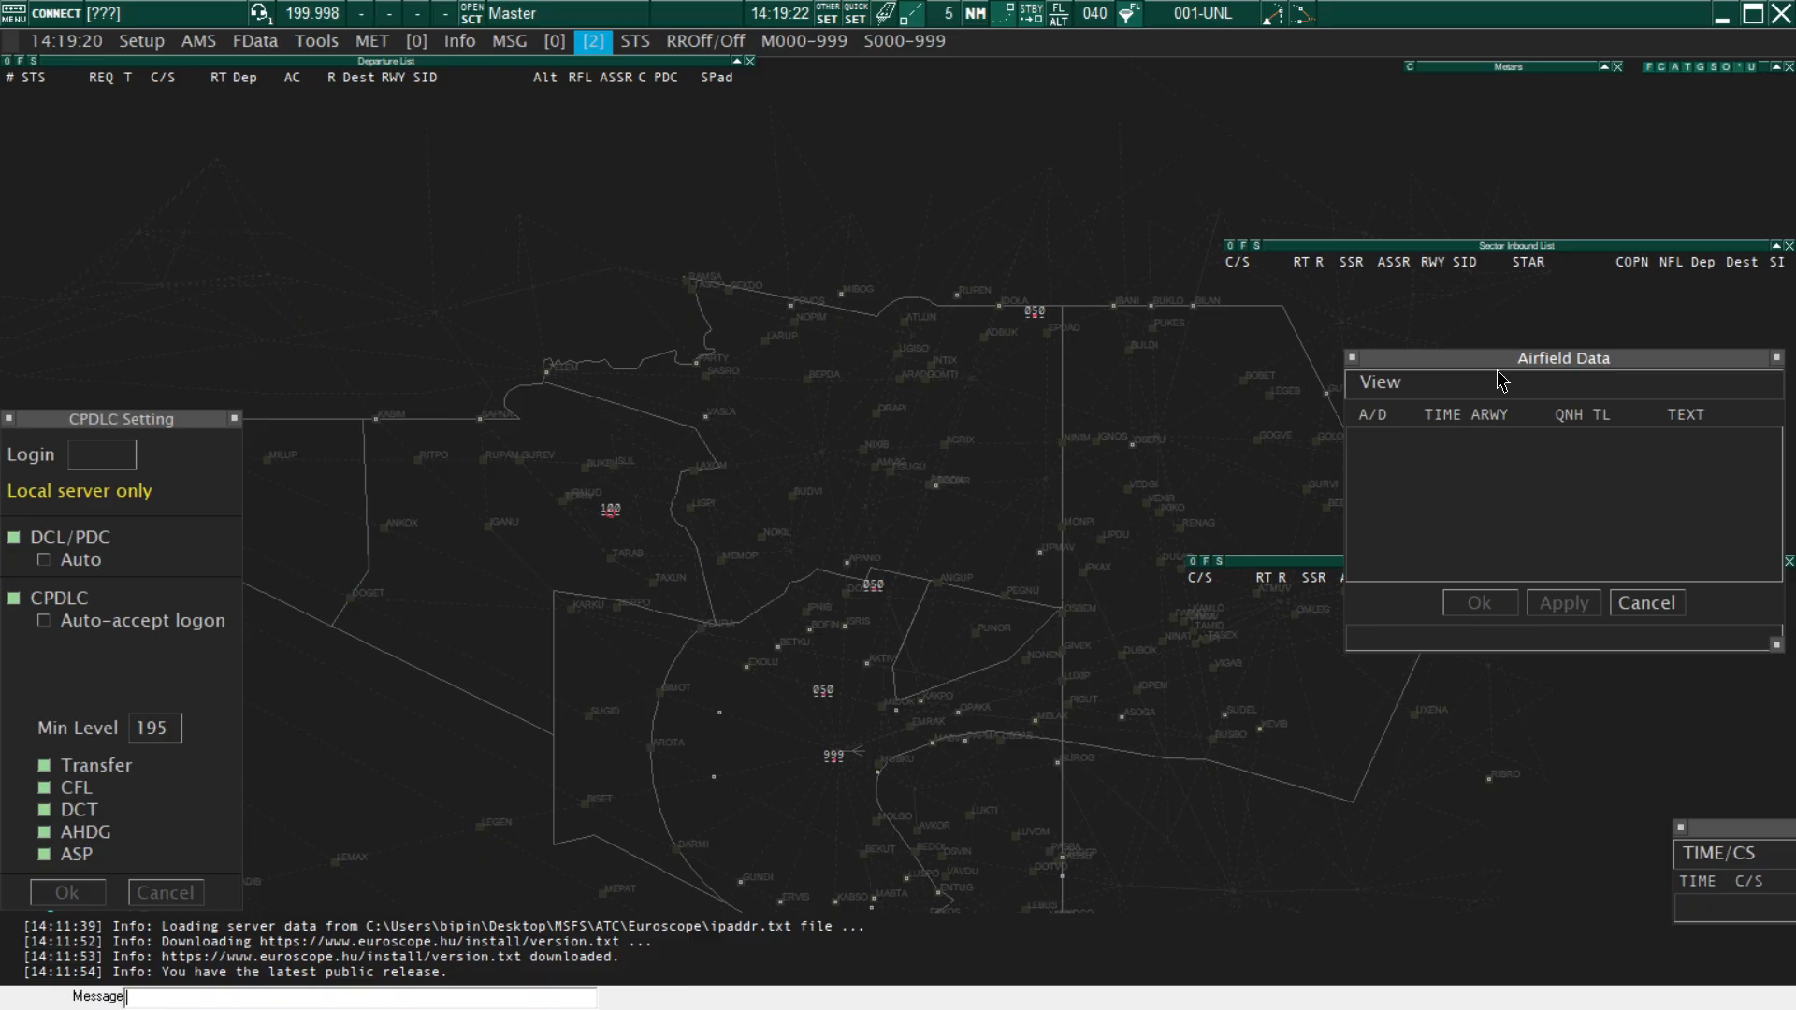
click(1778, 359)
scroll(849, 726, up, 1)
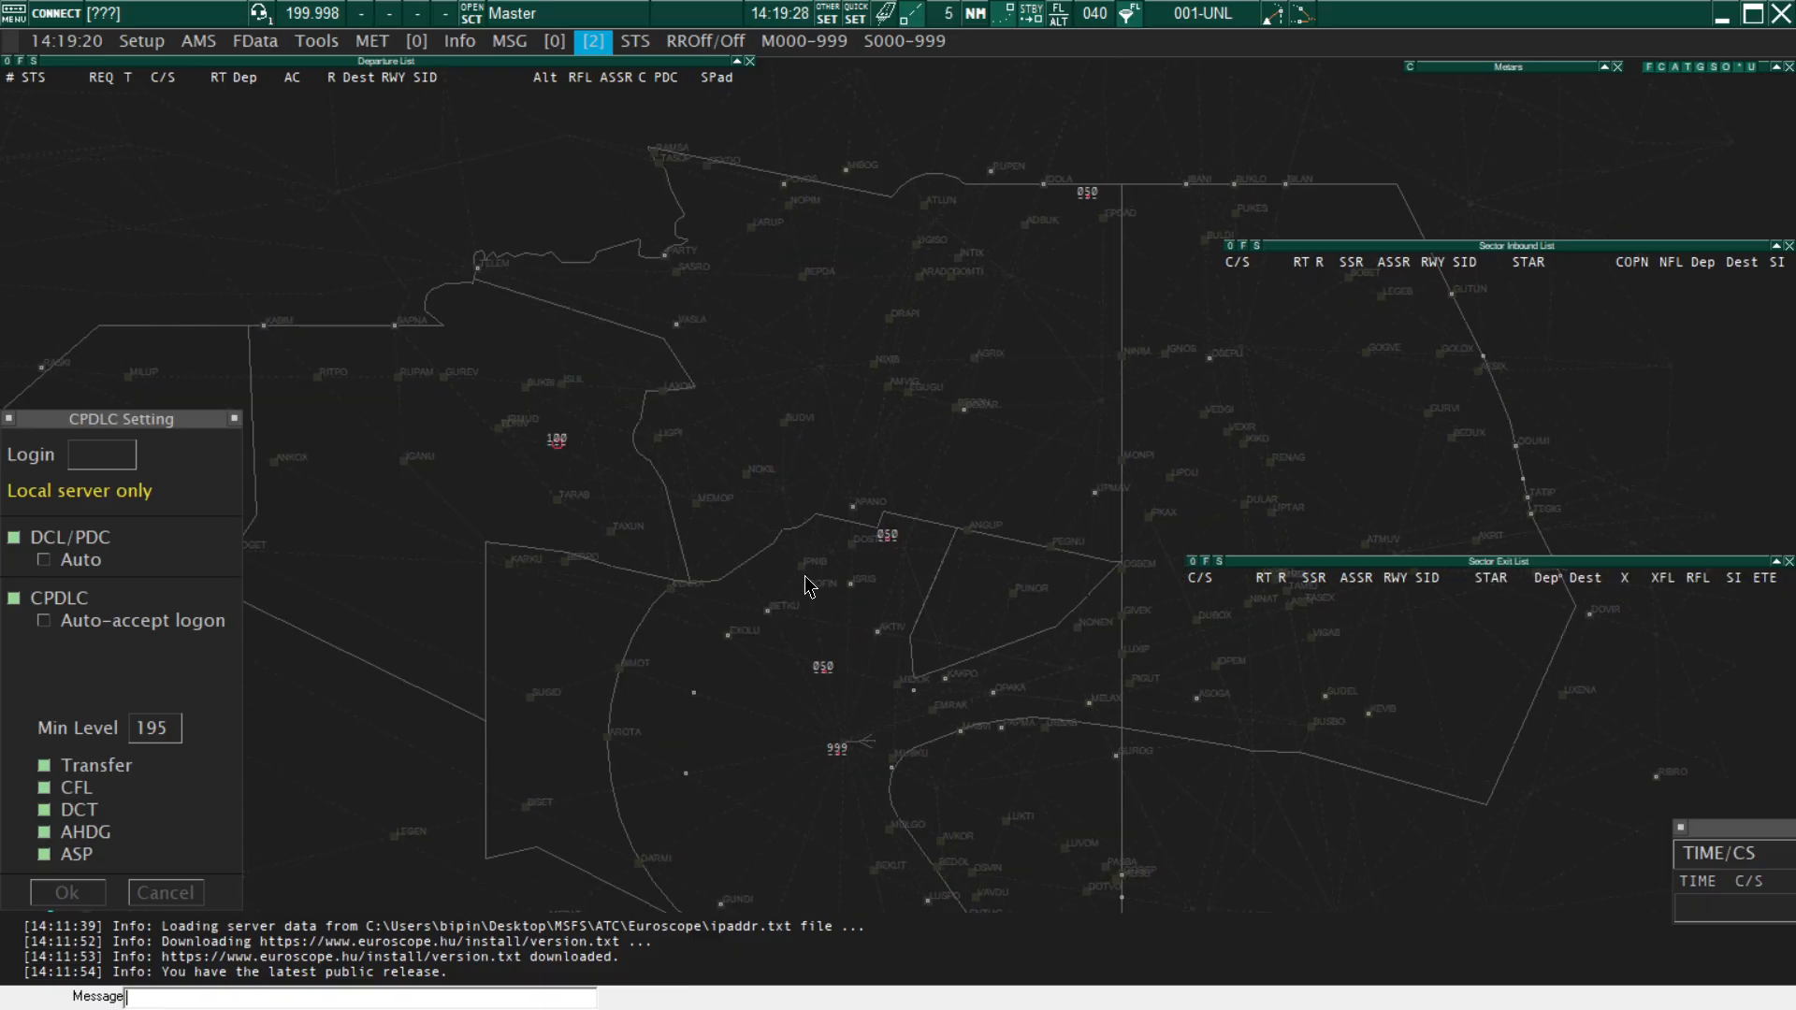
Switch to the VABB-GND display and frame the whole airport layout
key(F7)
scroll(838, 598, down, 5)
drag(968, 588, 715, 588)
scroll(714, 587, up, 1)
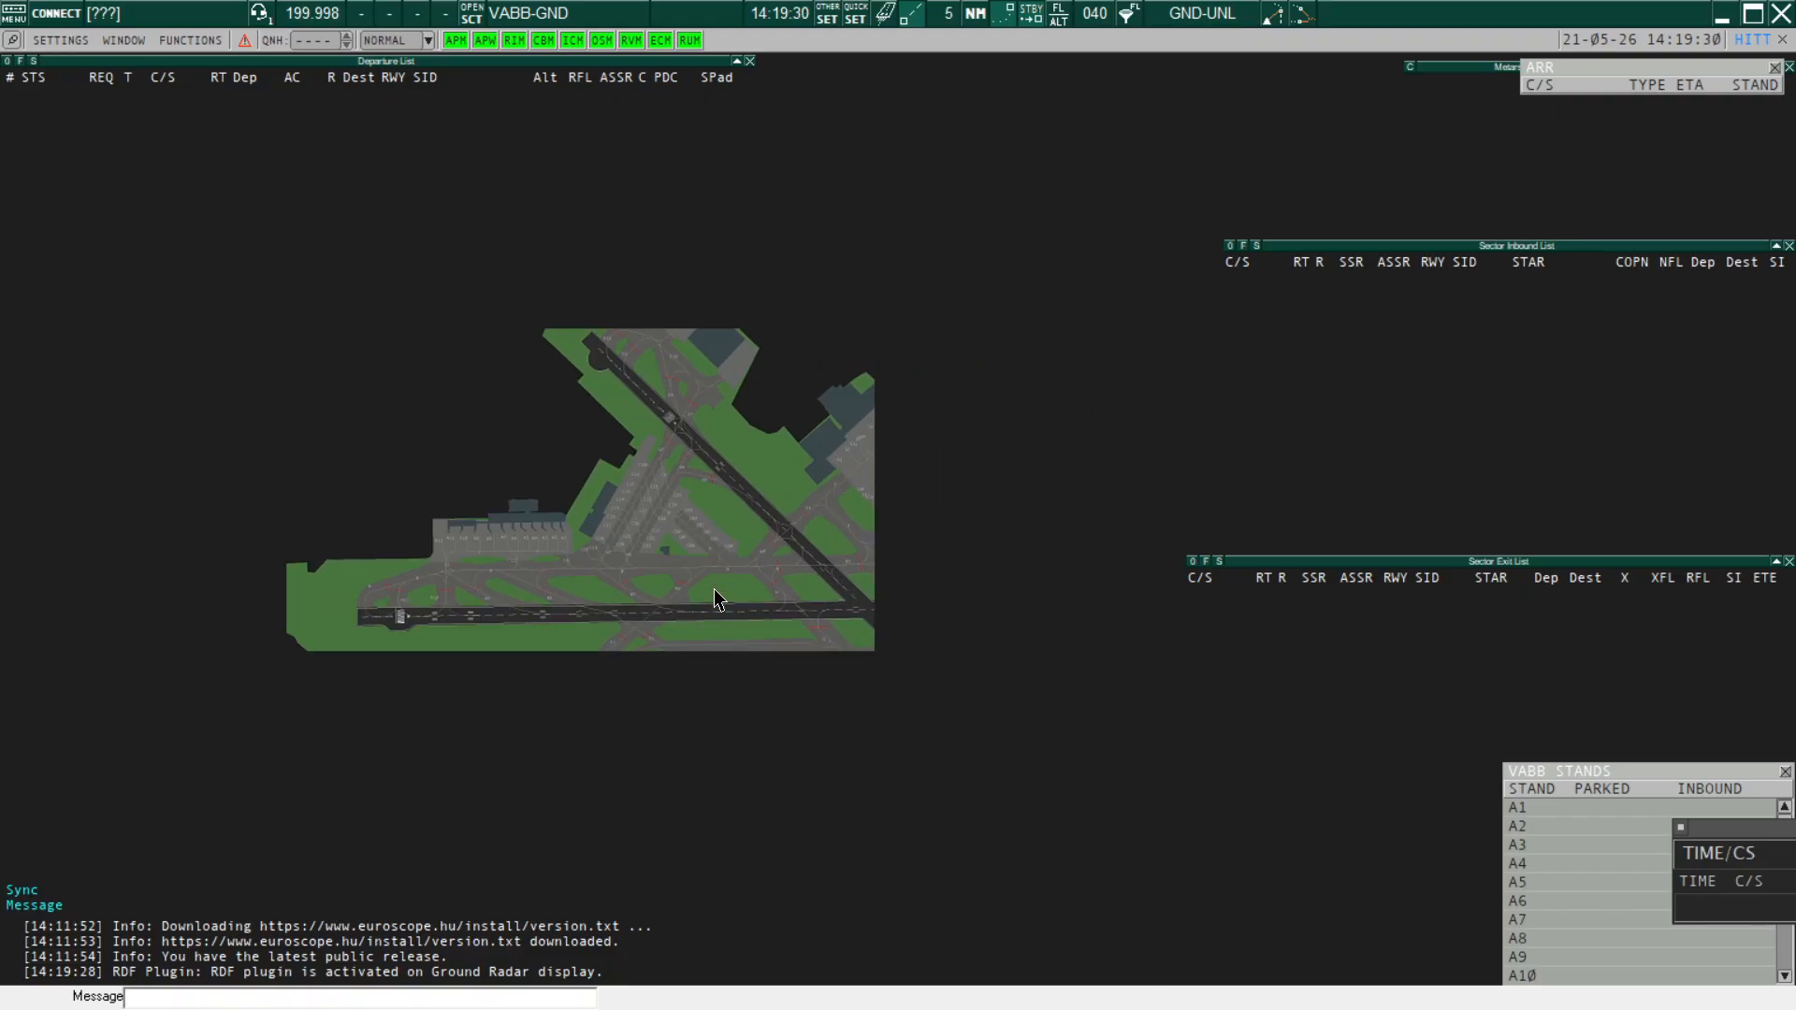
drag(660, 428, 671, 427)
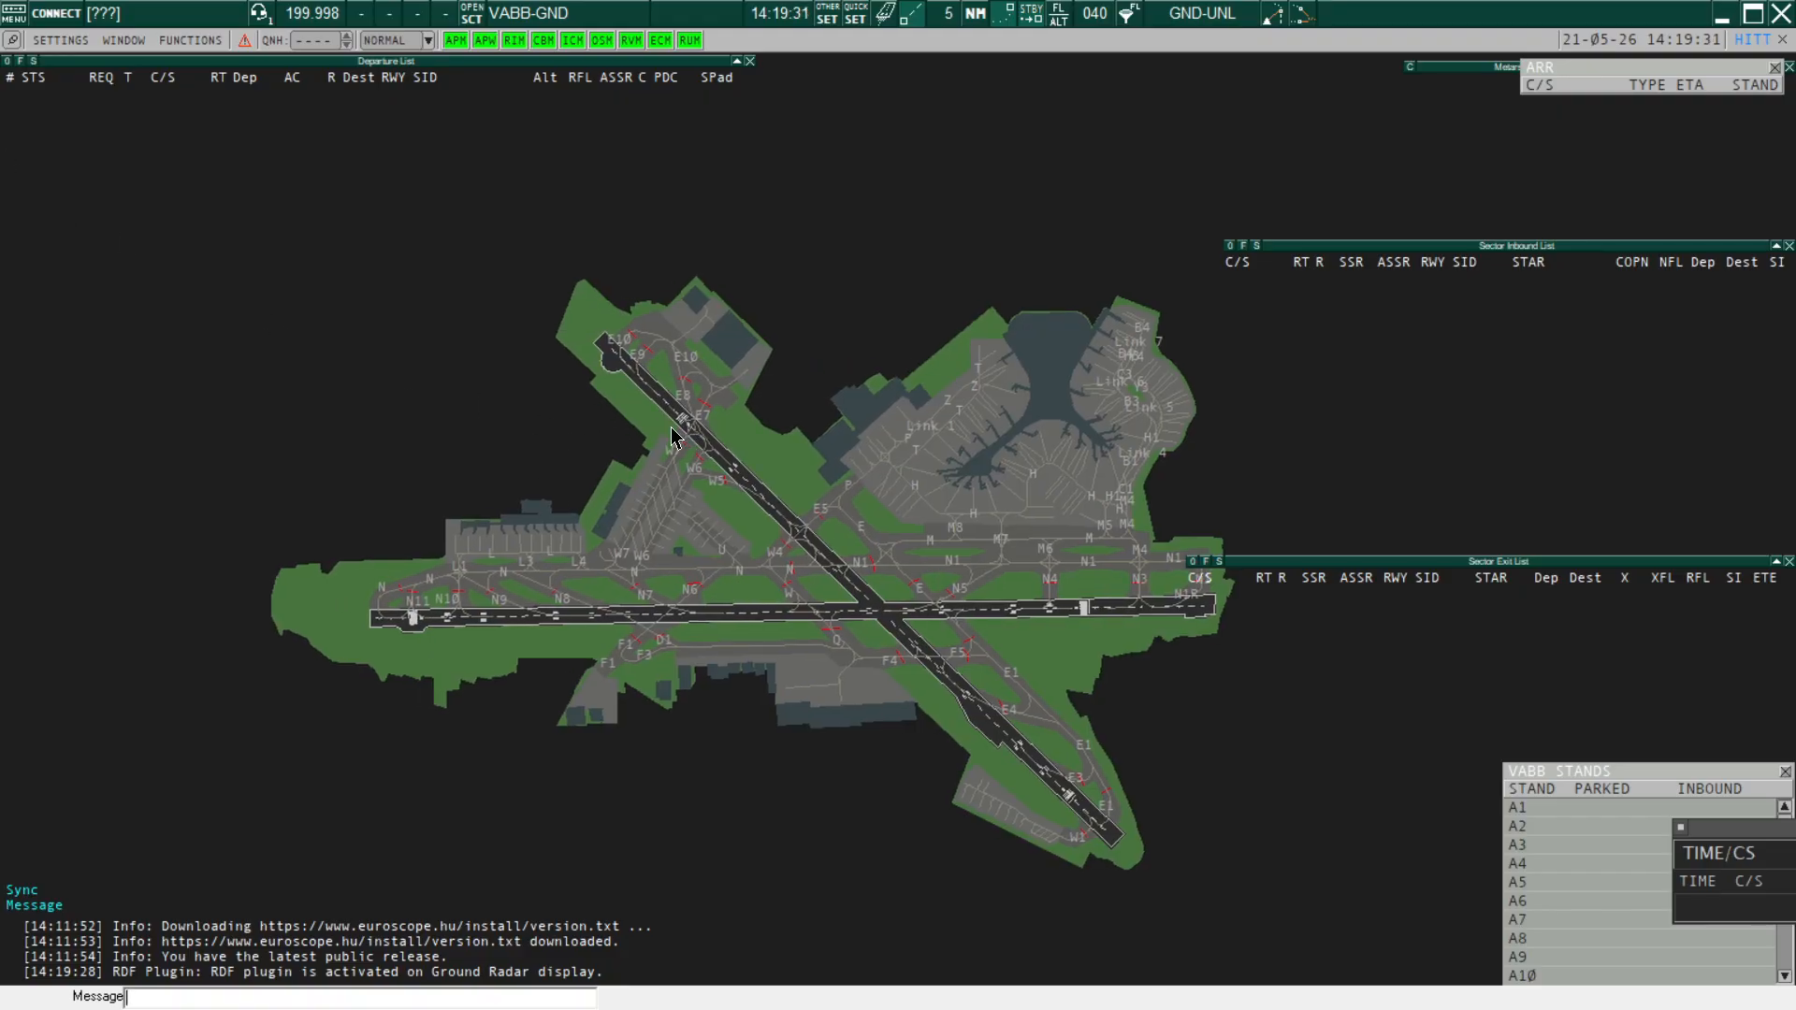
Connect directly to VATSIM as VABB_GND and confirm runway 27 for VABB departures and arrivals
click(54, 15)
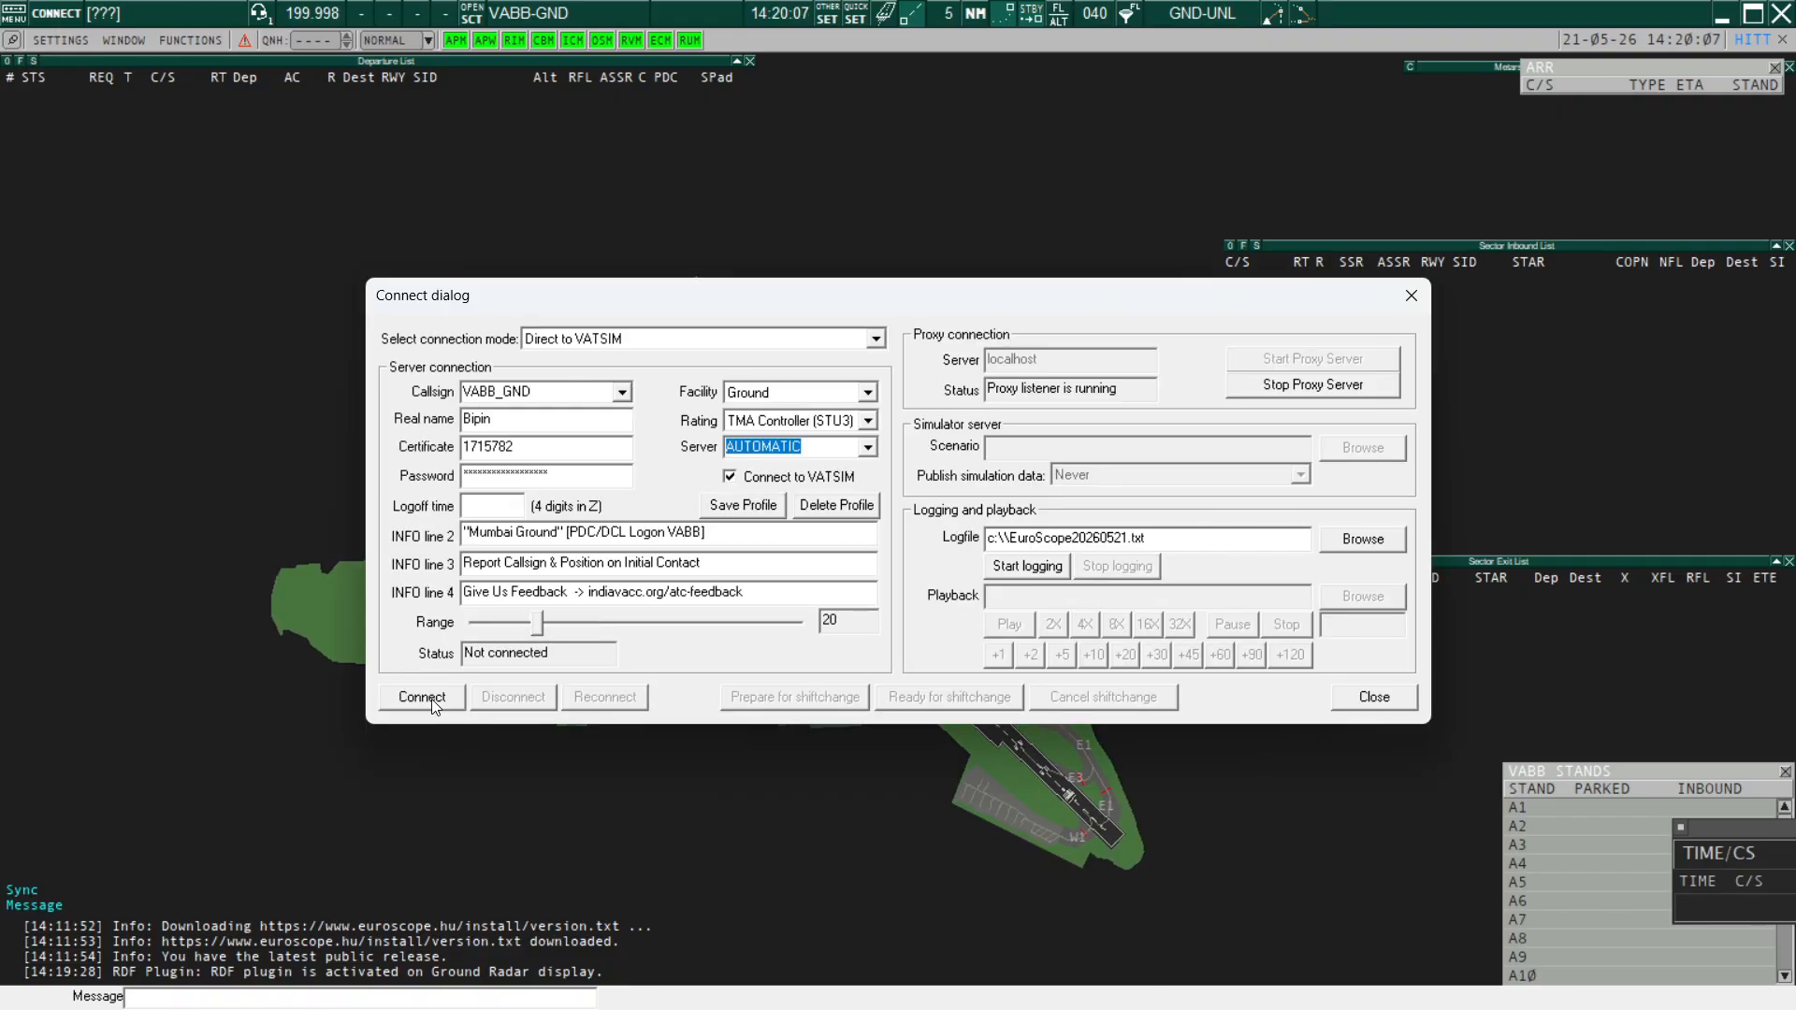
key(Return)
click(962, 567)
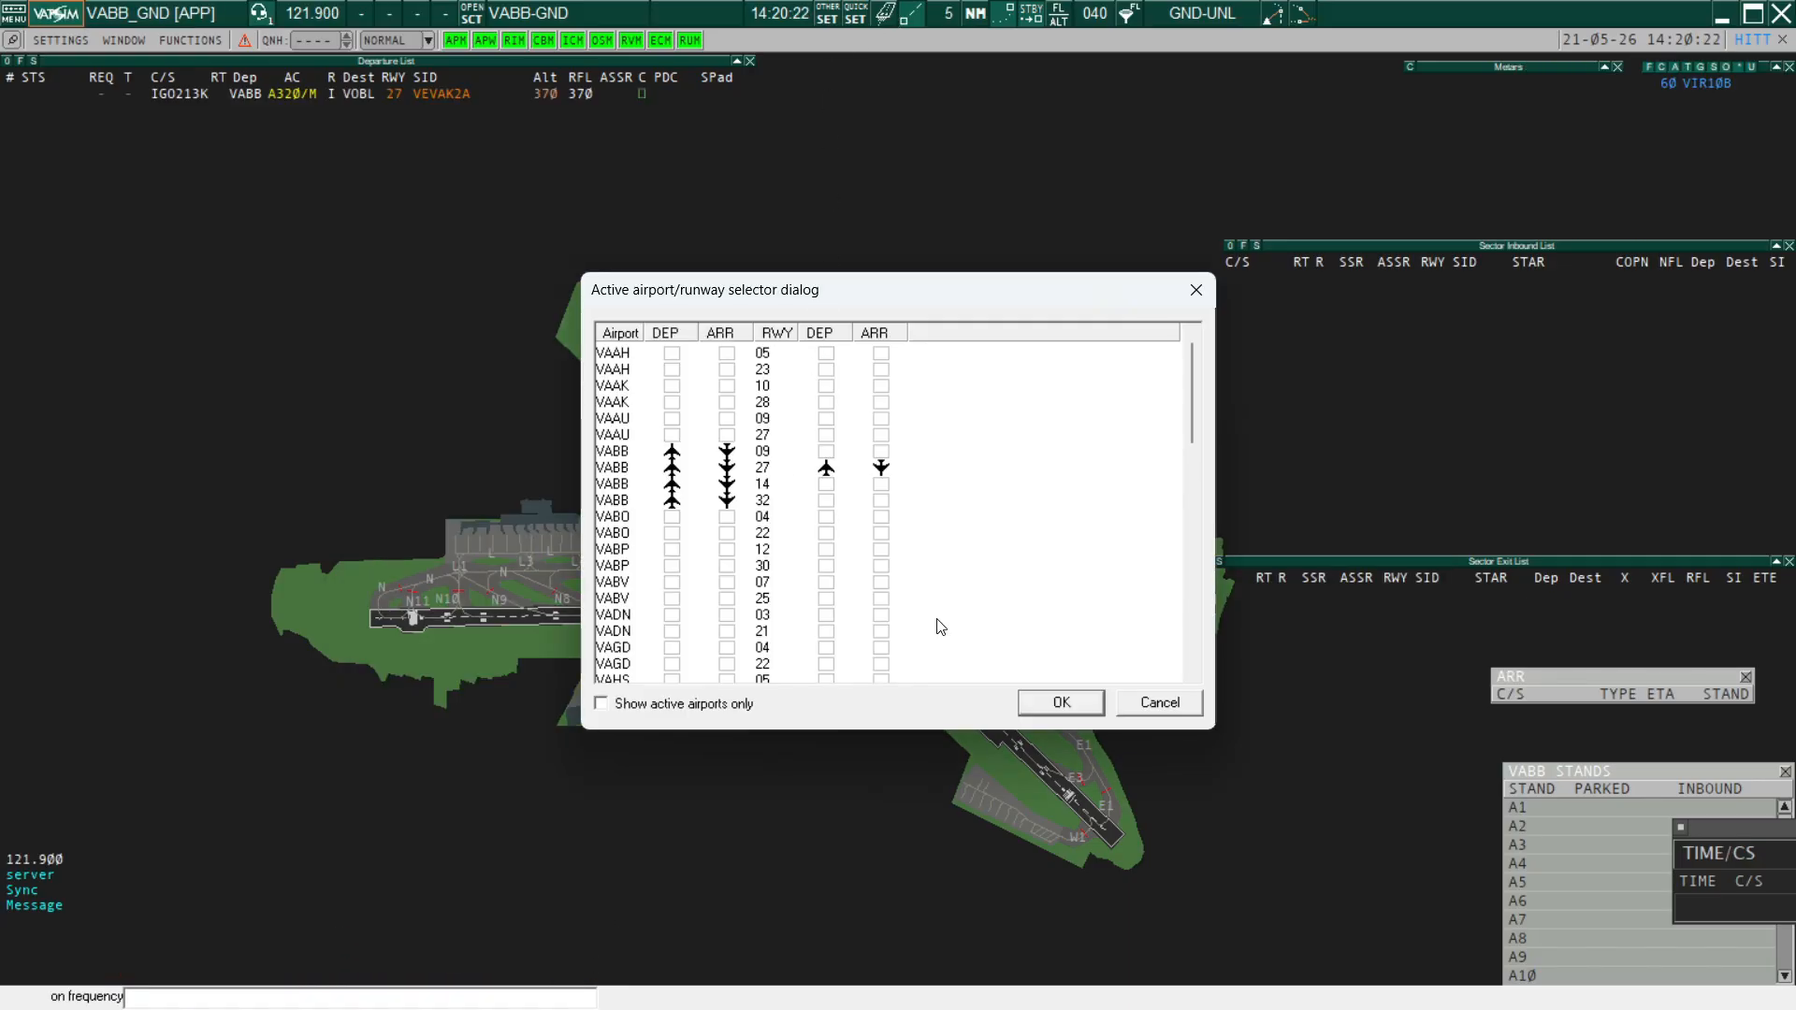
click(1060, 703)
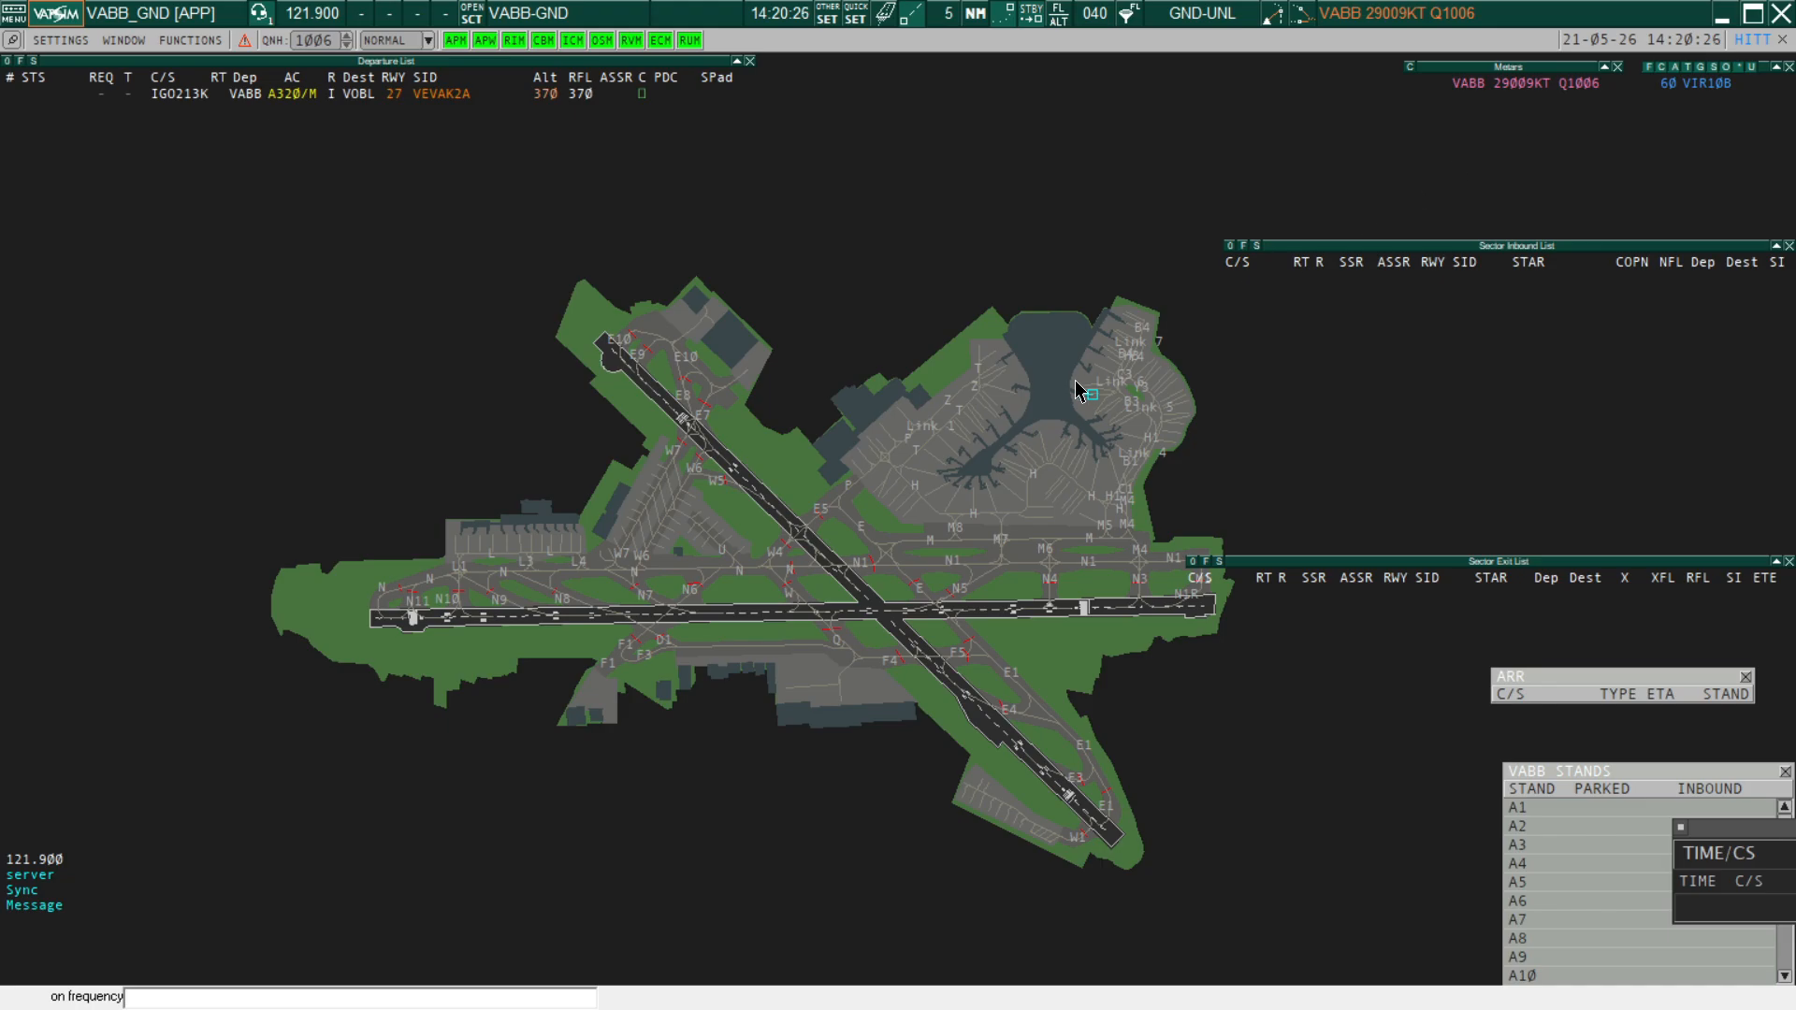
On the Master display, close the NOTAM List and connect the VABB CPDLC login with DCL/PDC enabled
key(F1)
key(1)
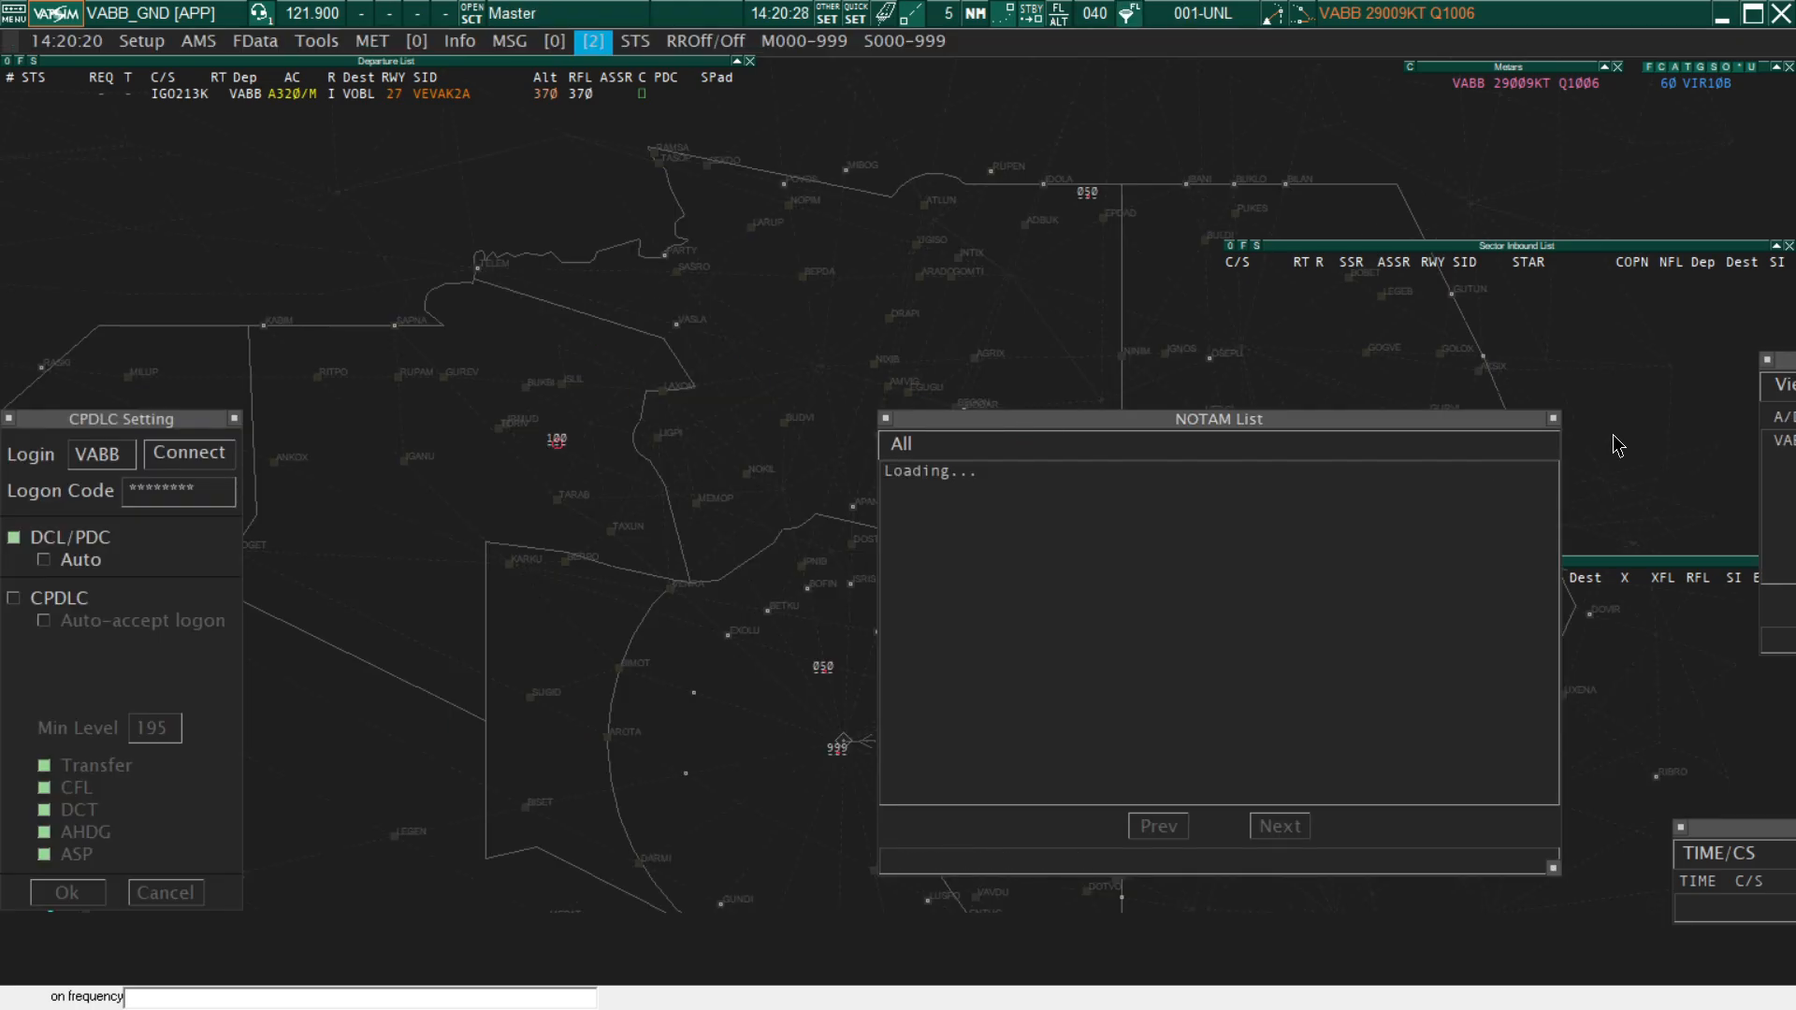
click(1553, 421)
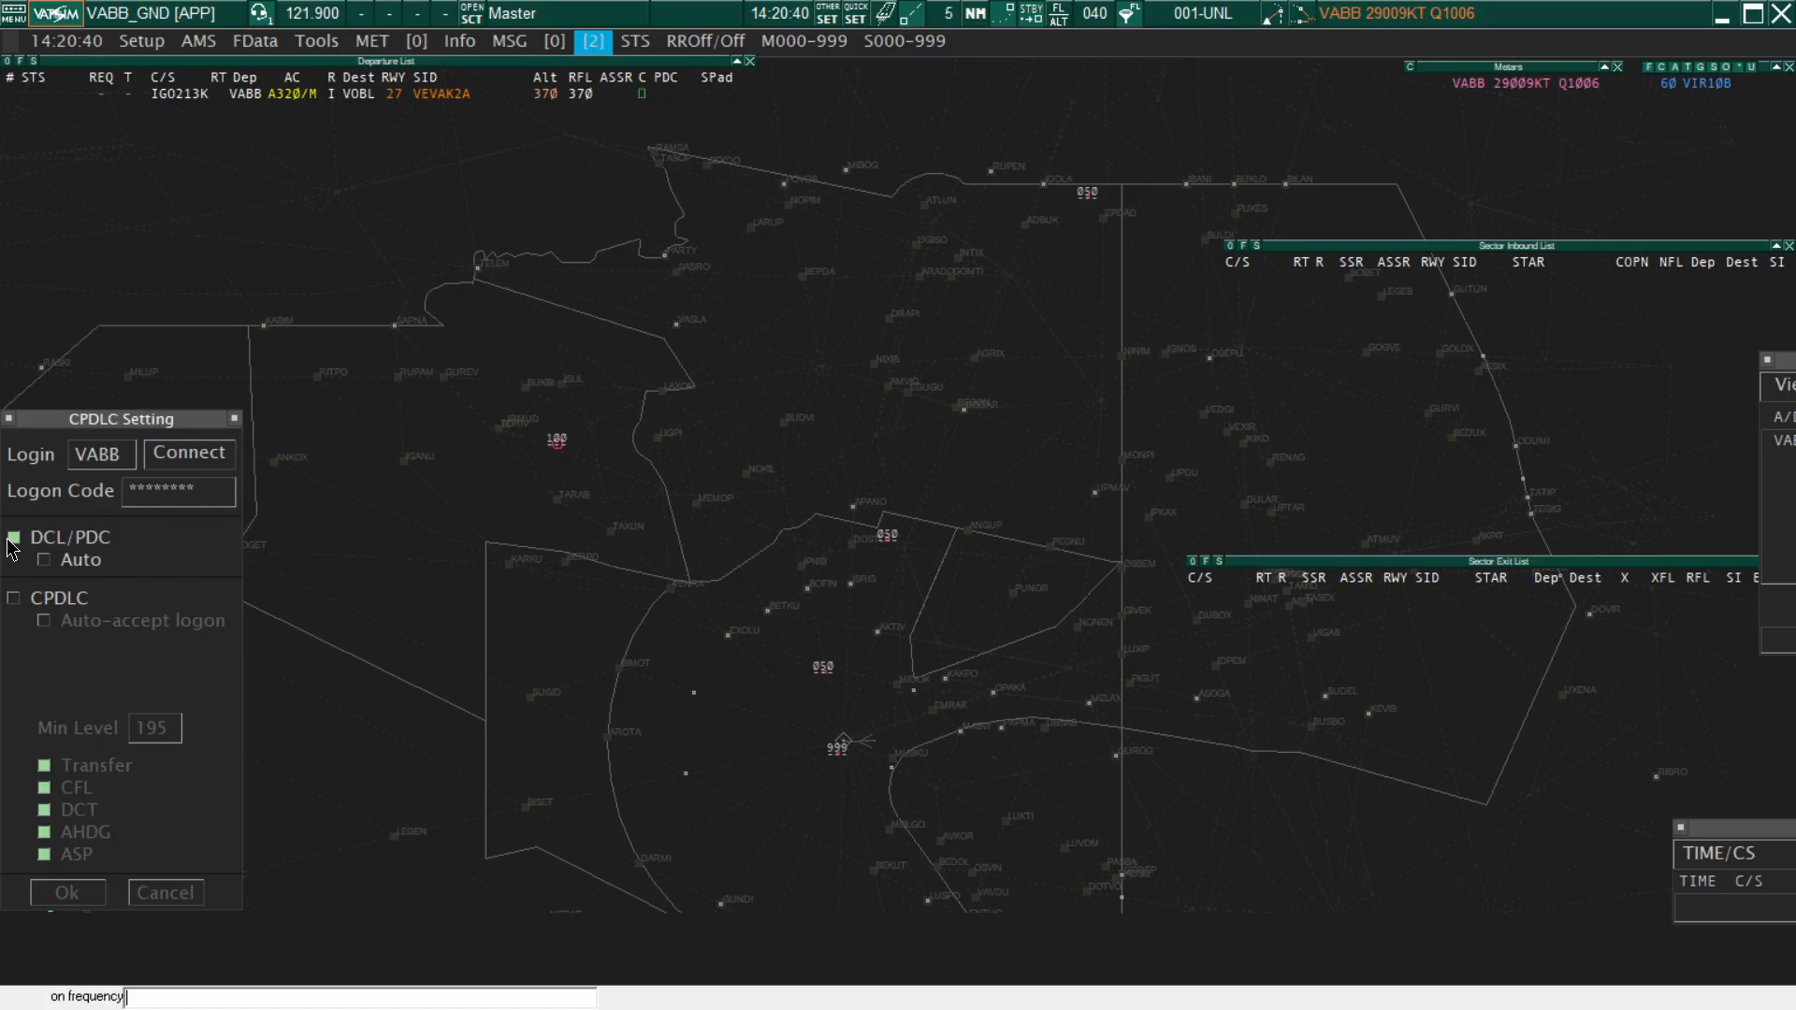
click(190, 457)
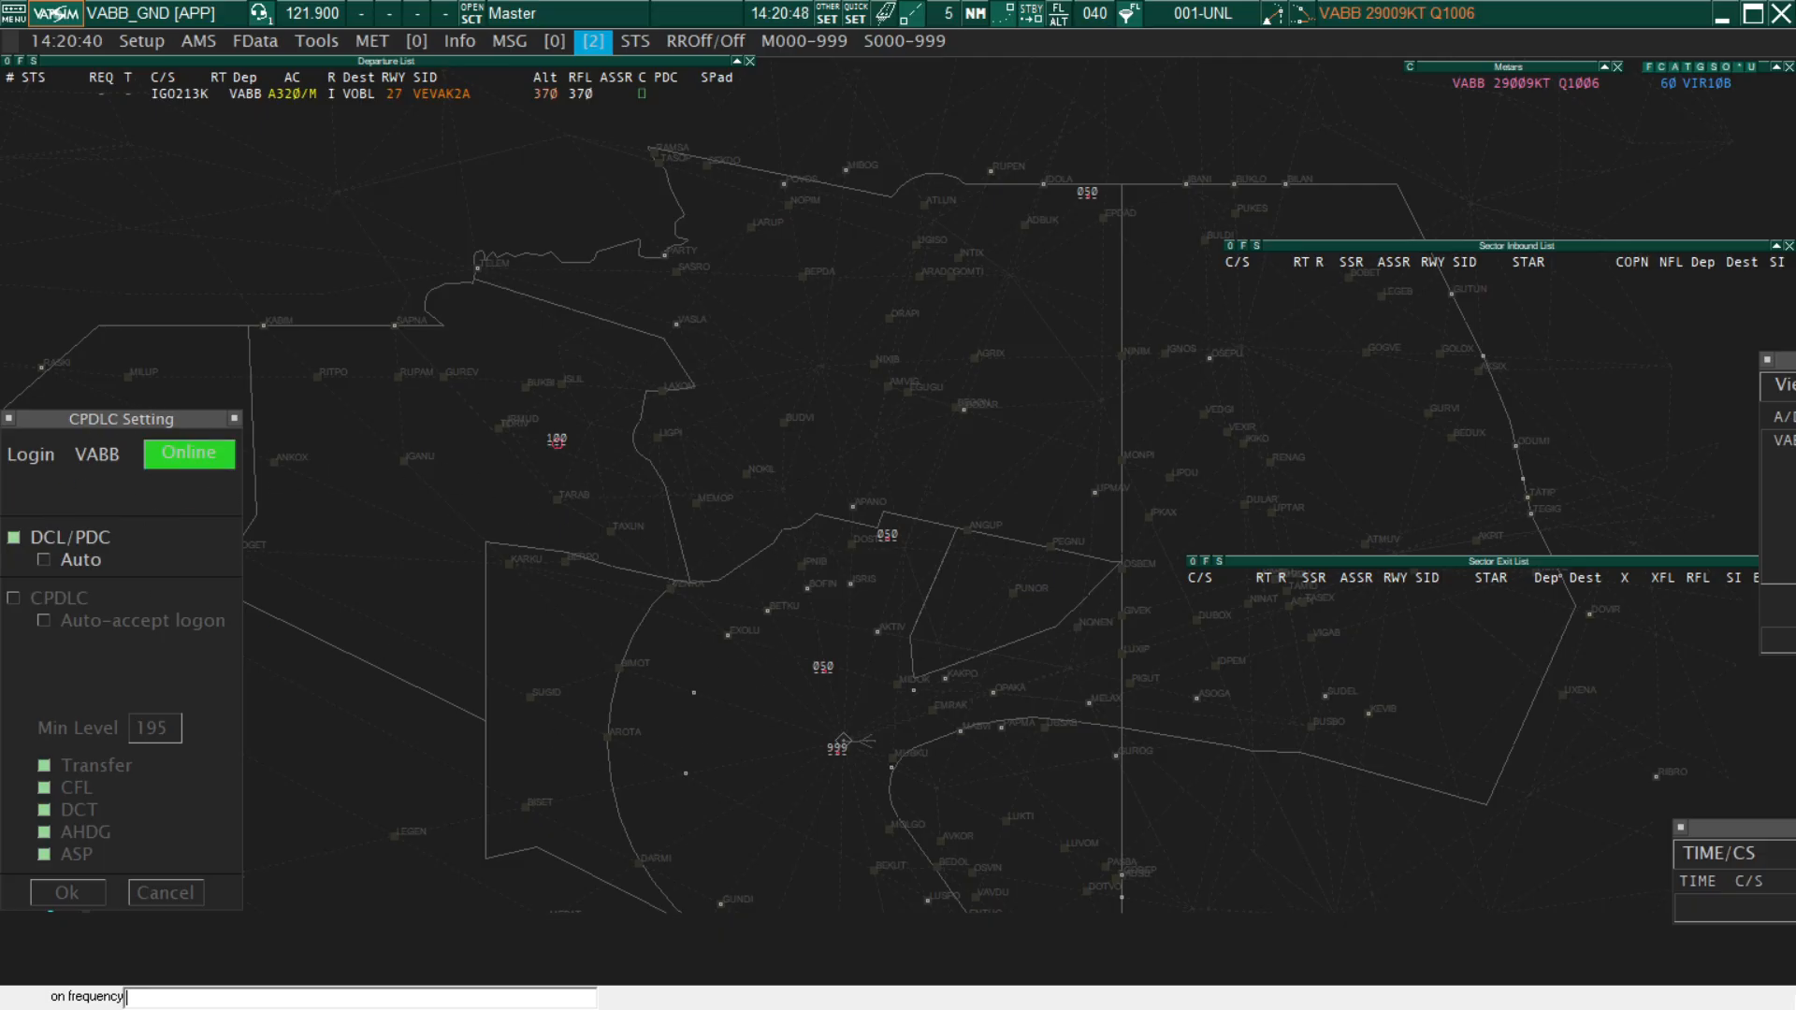
Reposition the CPDLC Current Message Window and return to the VABB-GND display
drag(1768, 840, 1300, 831)
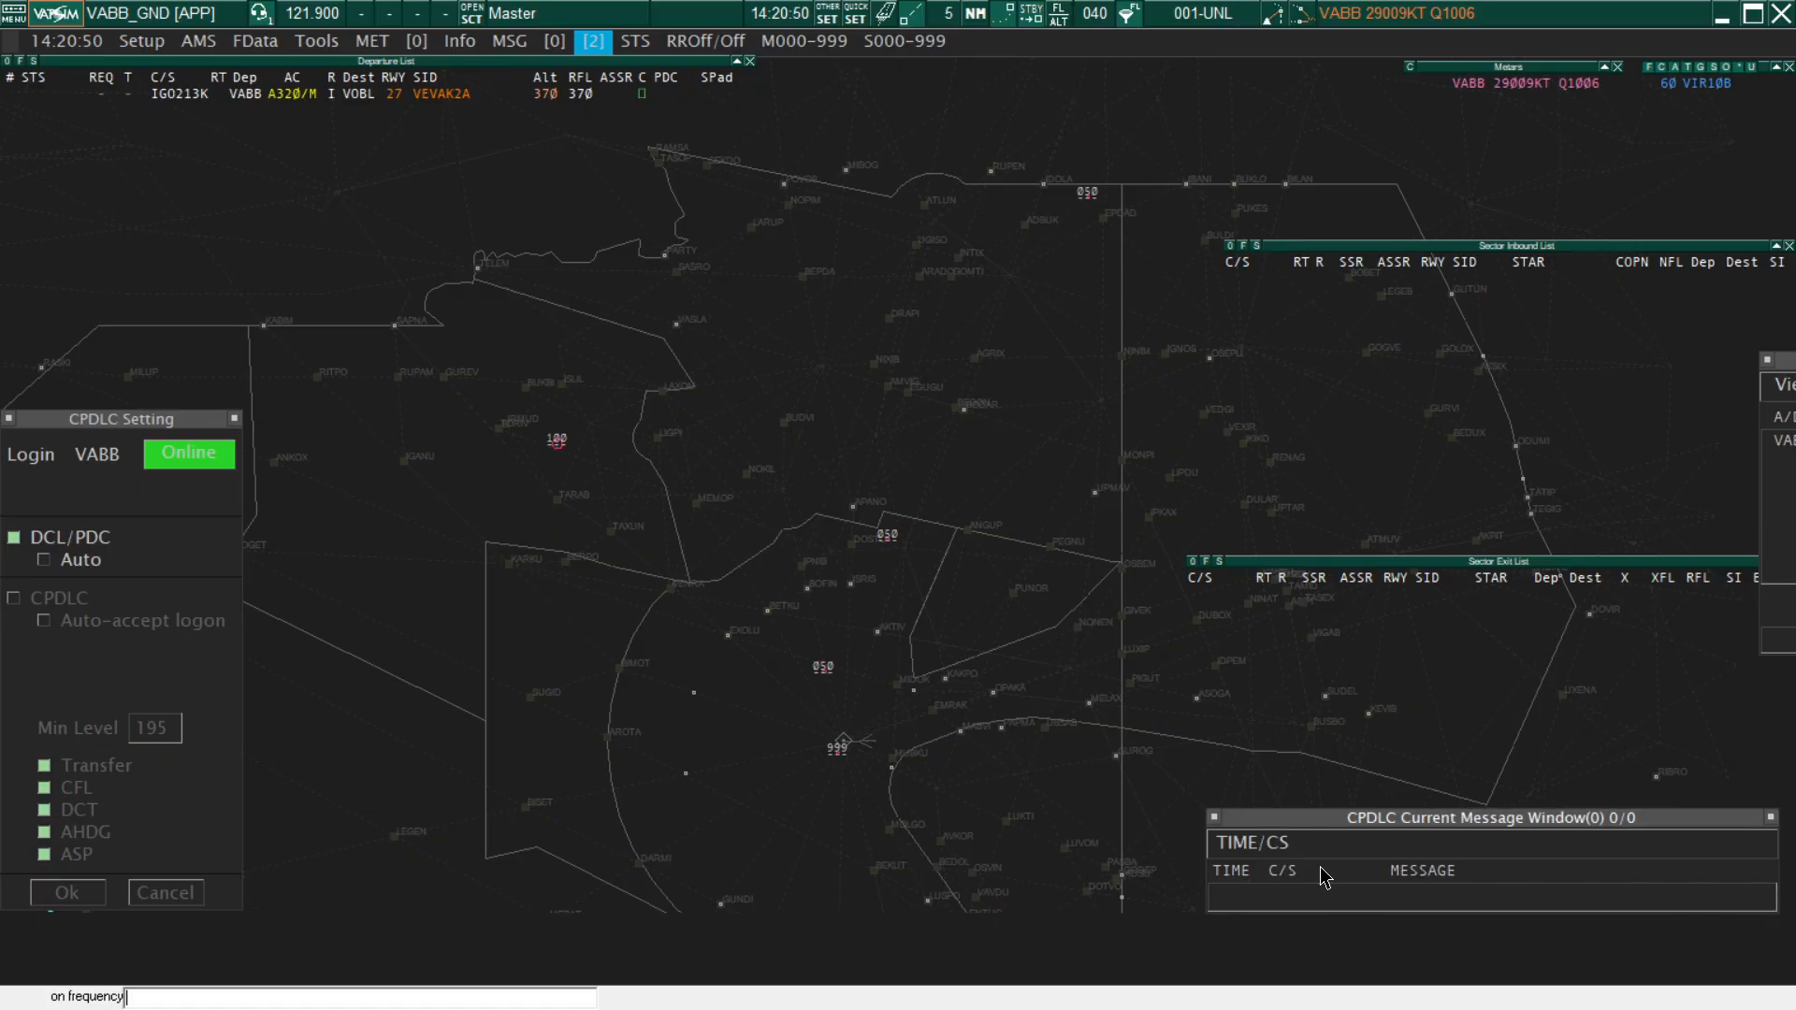
drag(1506, 830, 1691, 877)
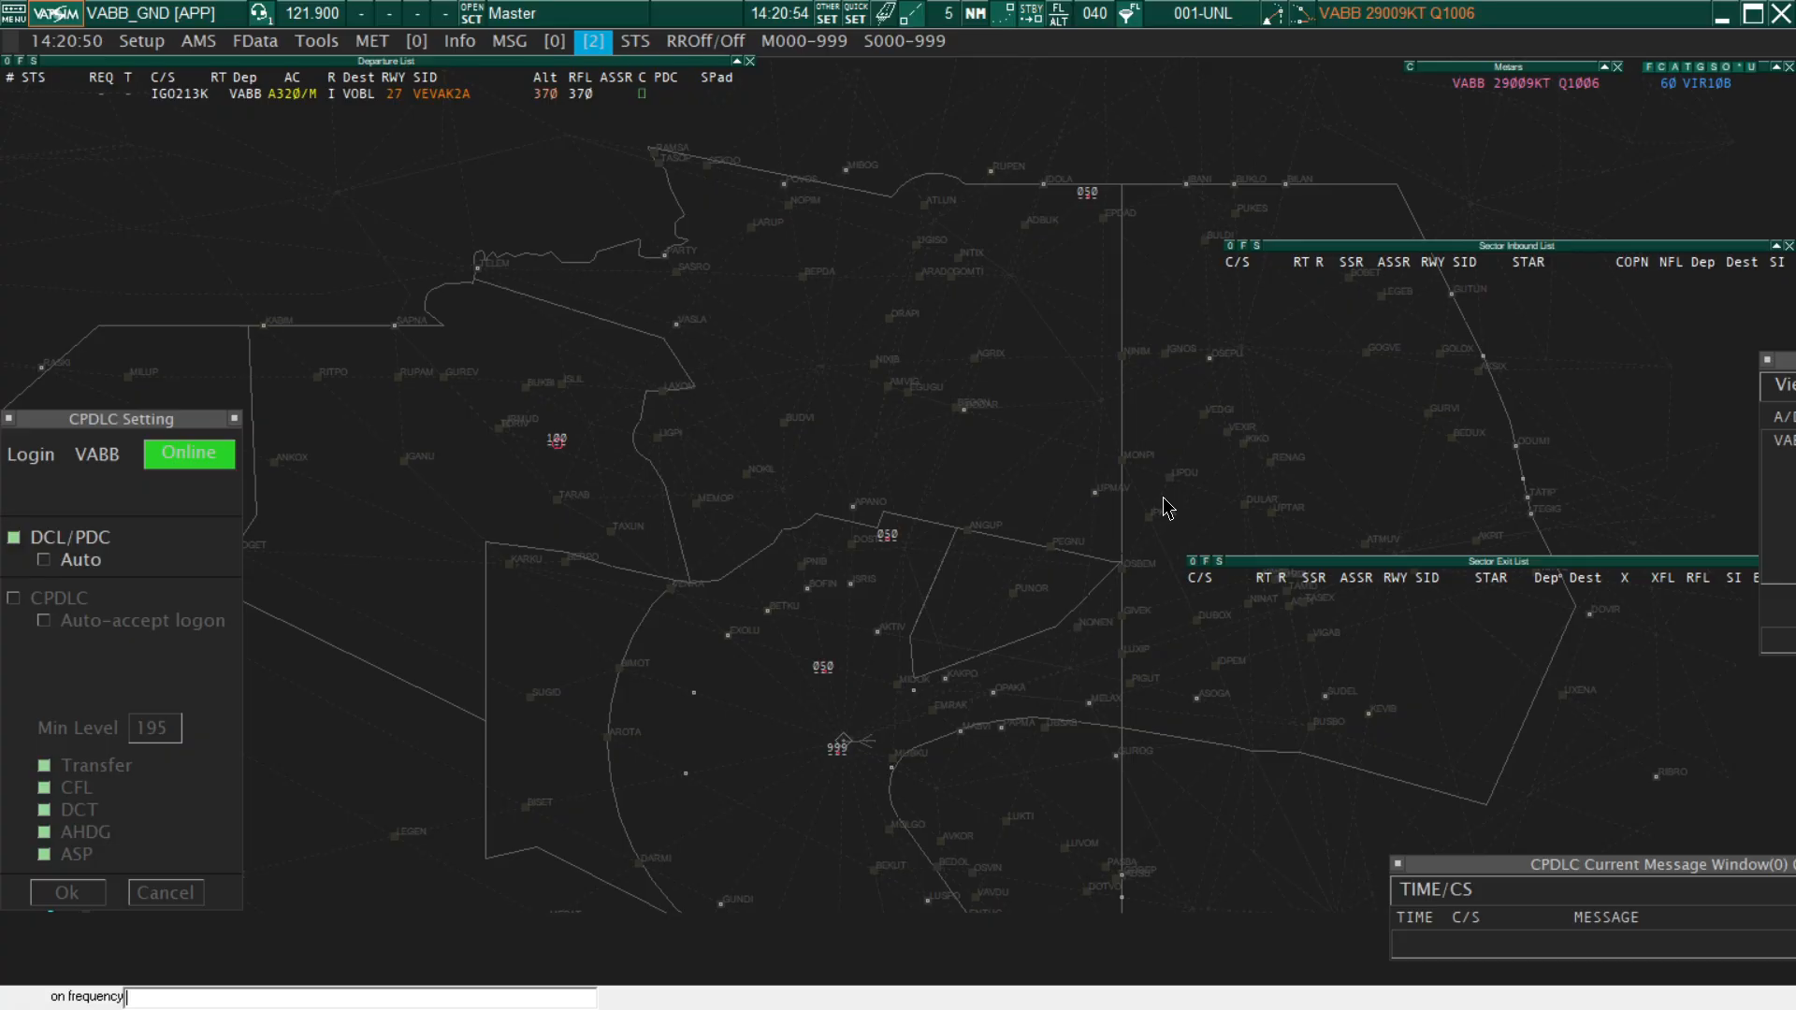
key(F1)
key(2)
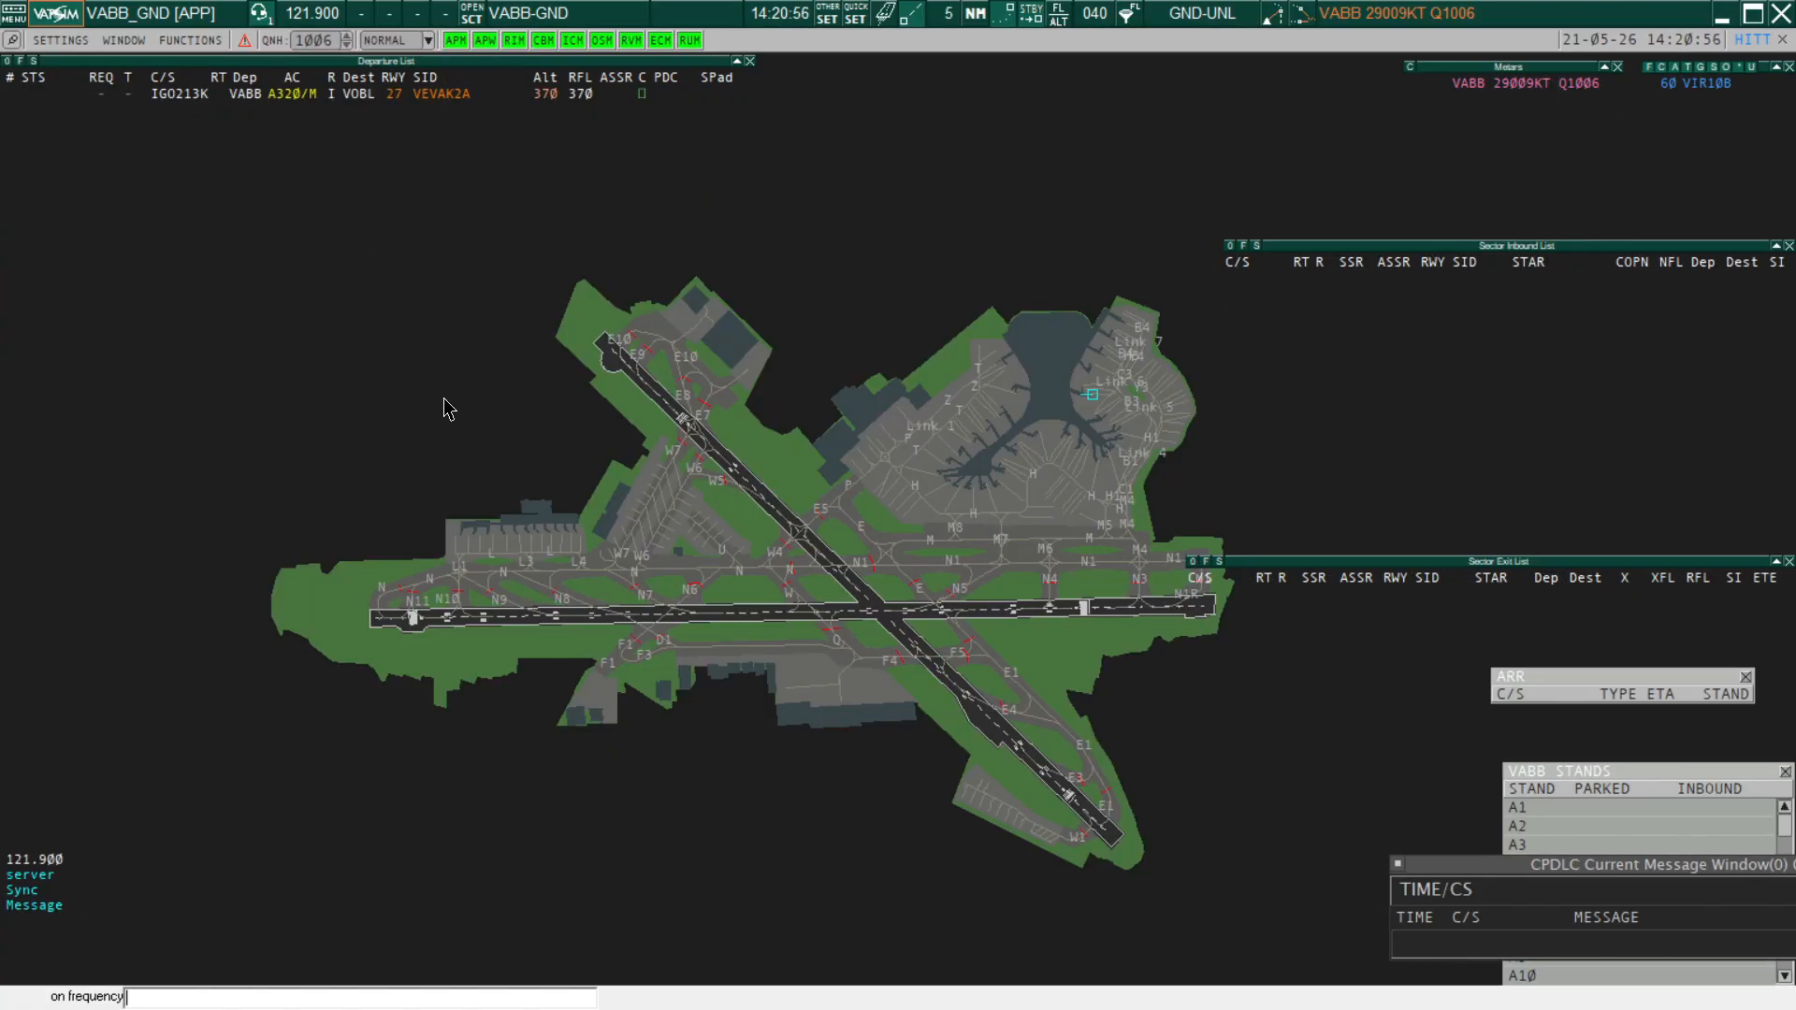
Review IGO213K's flight plan and check its routing on the Master display, returning to the VABB-GND display
click(355, 98)
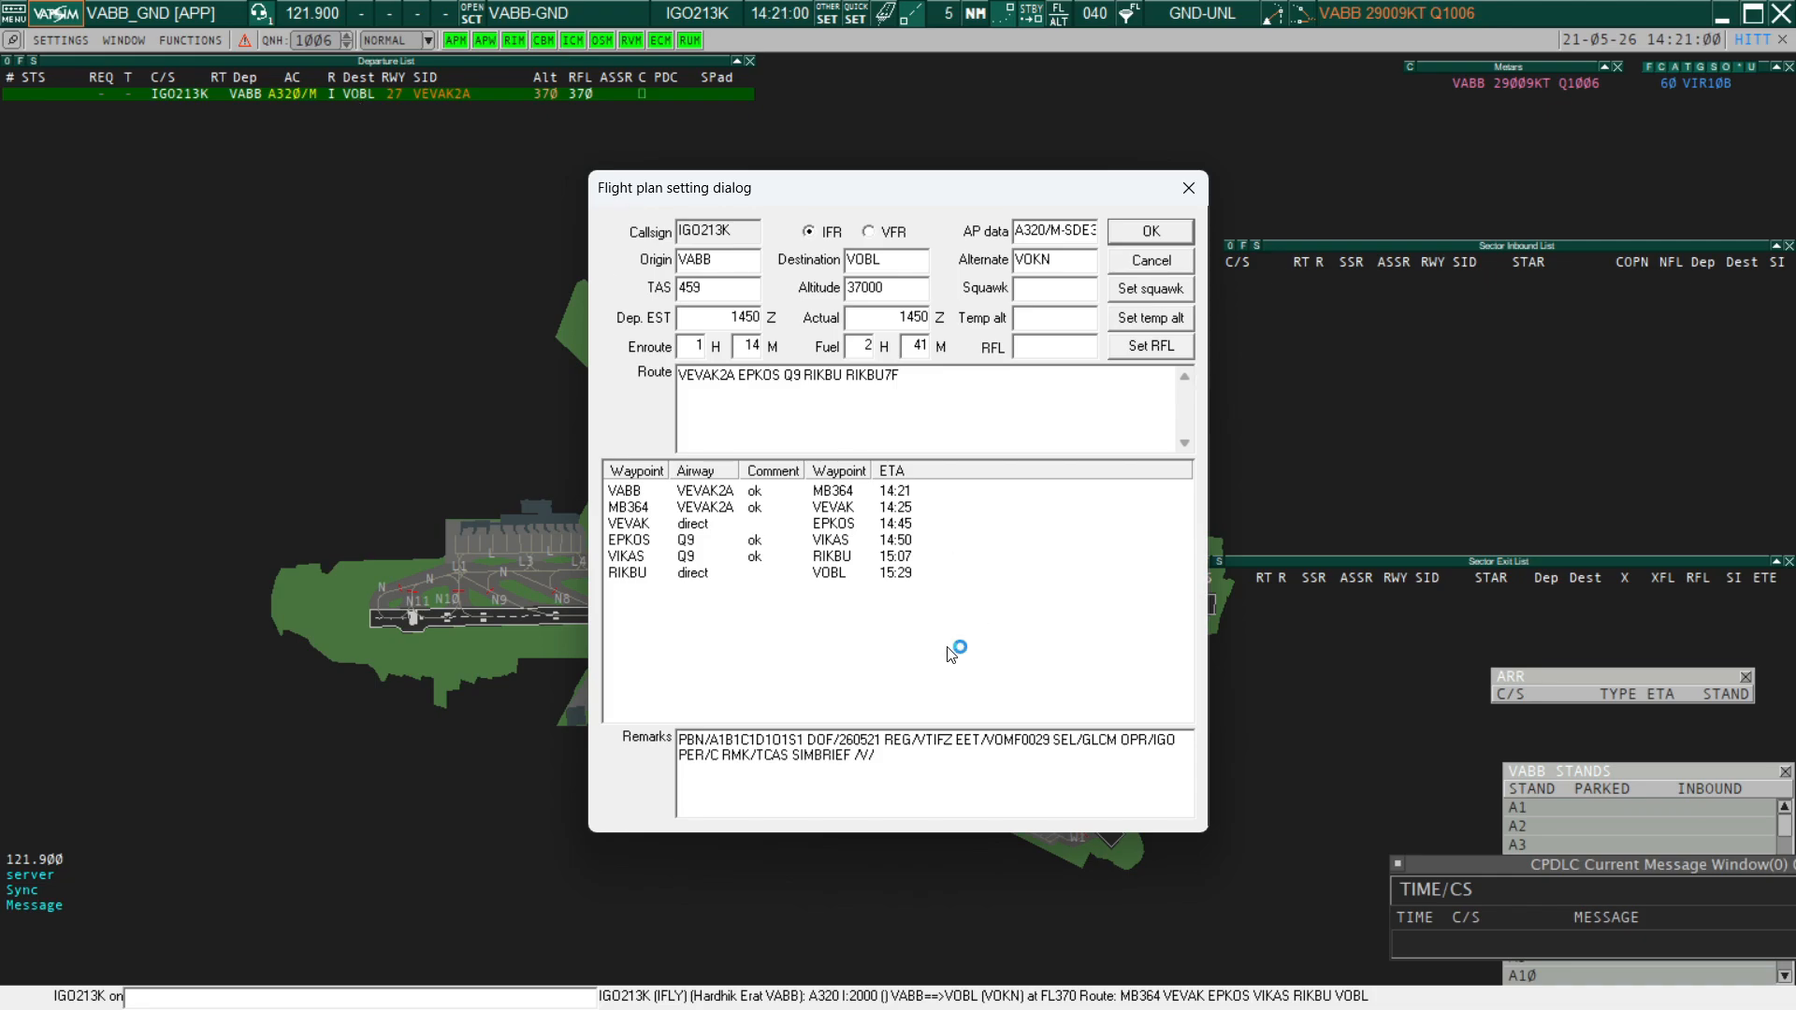
key(Escape)
key(F1)
key(1)
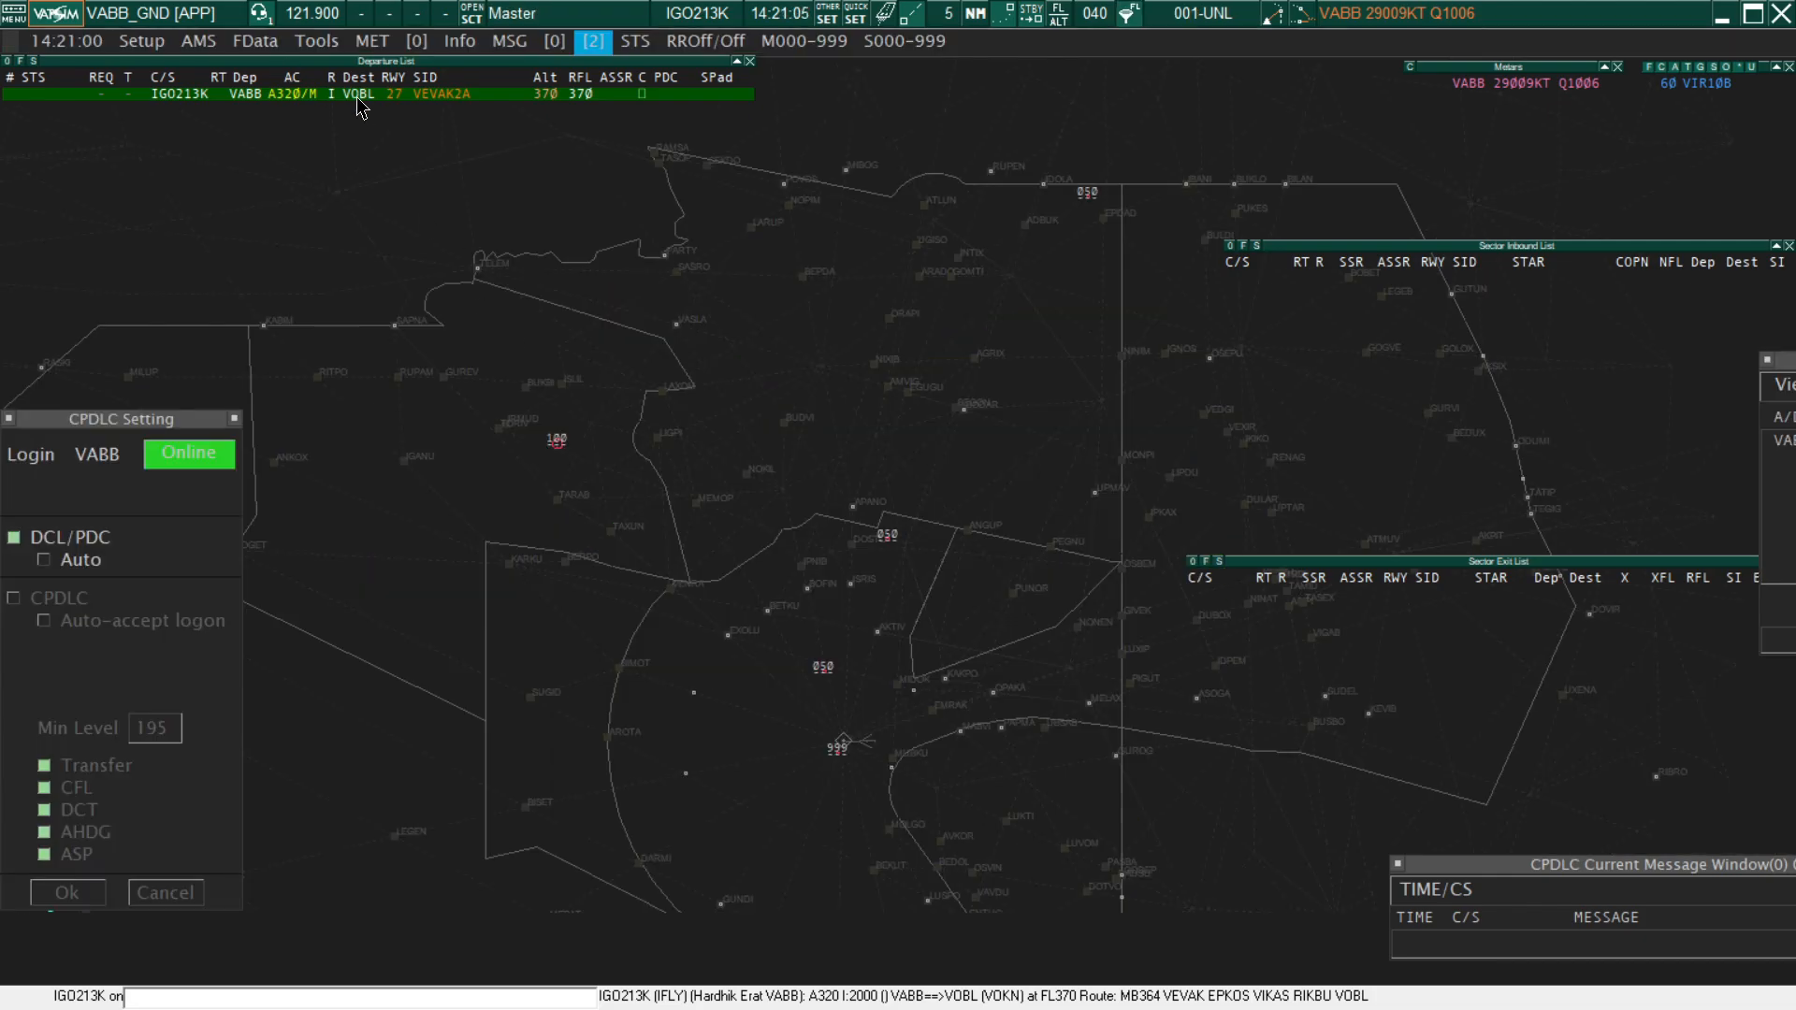
right_click(358, 96)
scroll(727, 530, down, 5)
scroll(835, 573, up, 5)
key(F1)
key(2)
click(360, 97)
key(Escape)
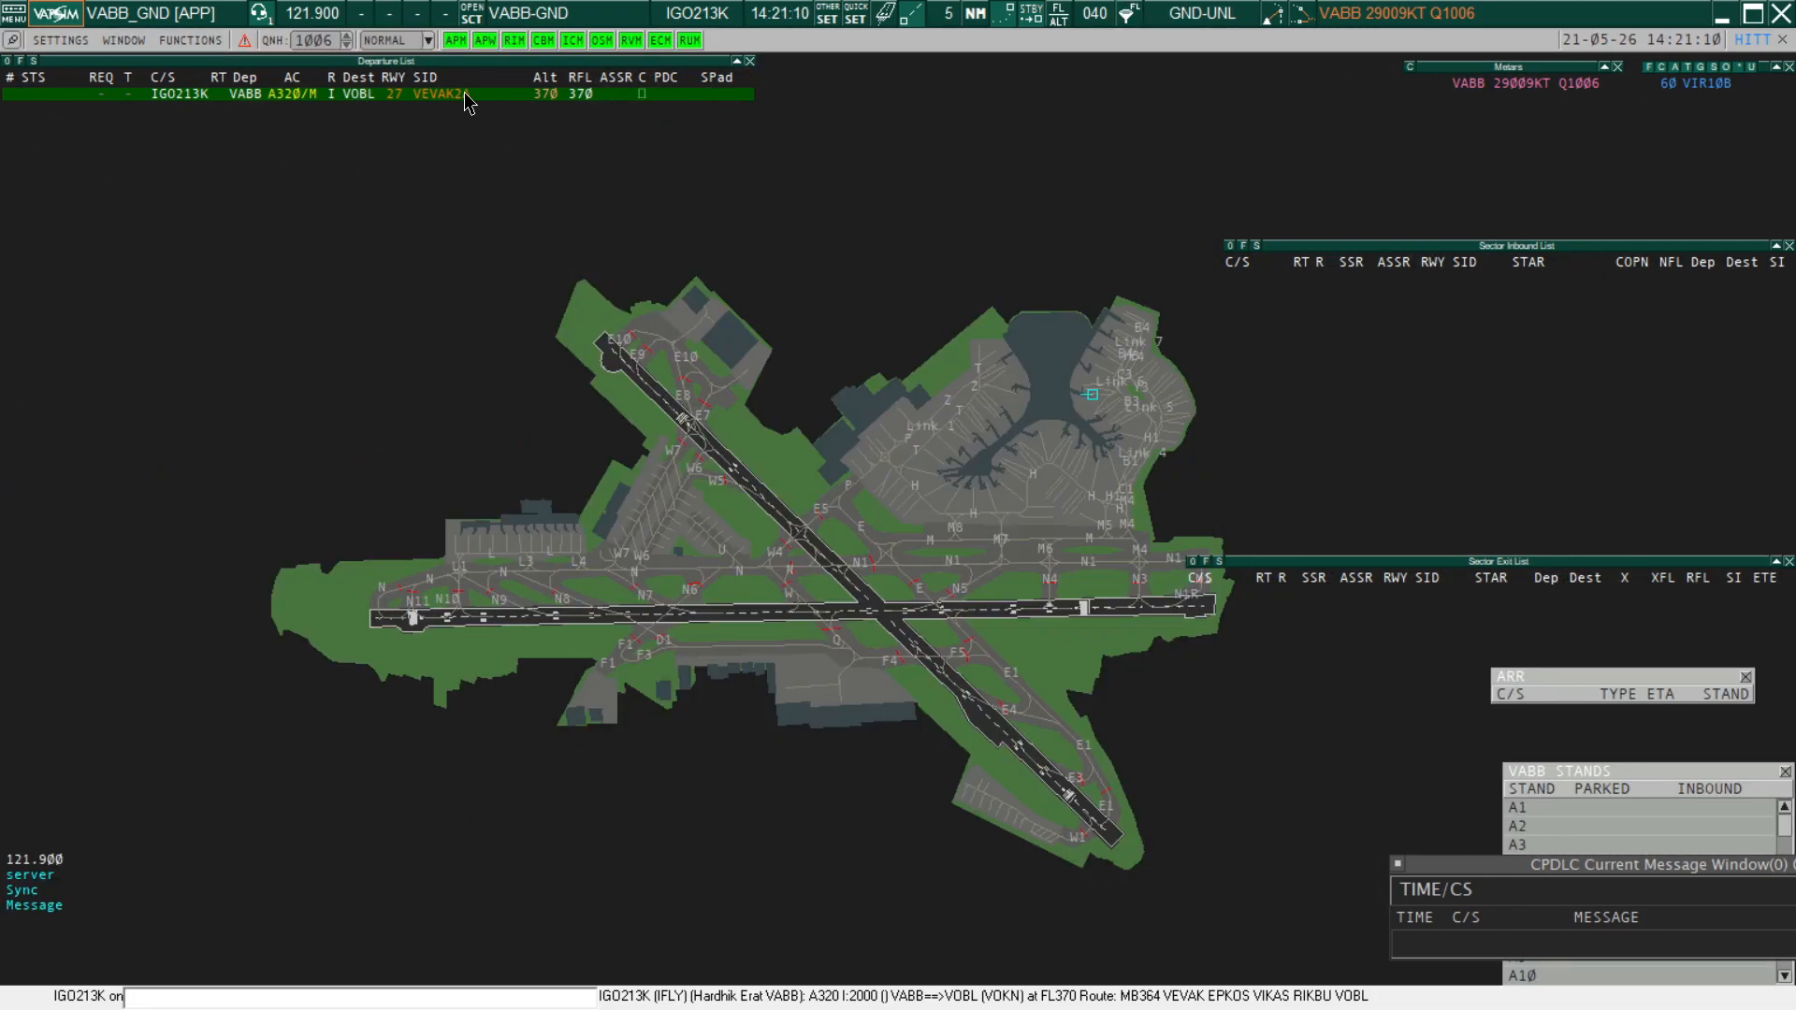
Assign IGO213K the SID VEVAK2AxEPKOS and an automatically generated squawk code
click(466, 95)
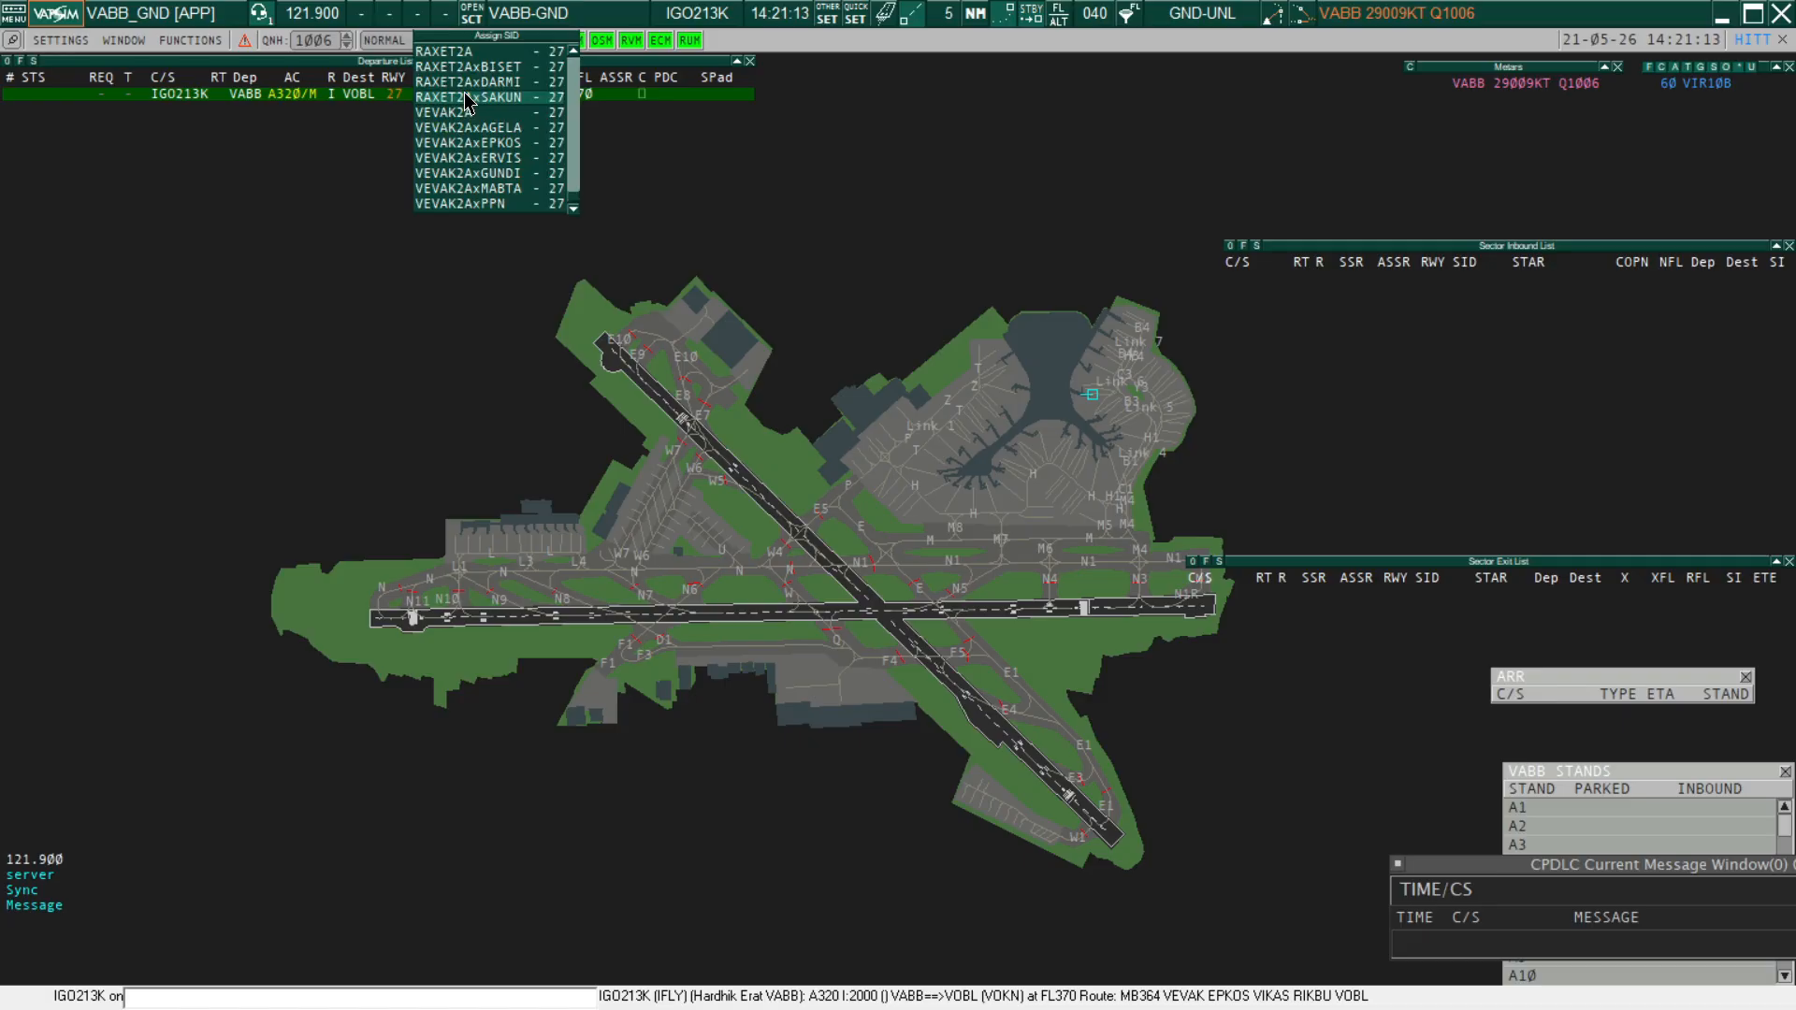
click(459, 145)
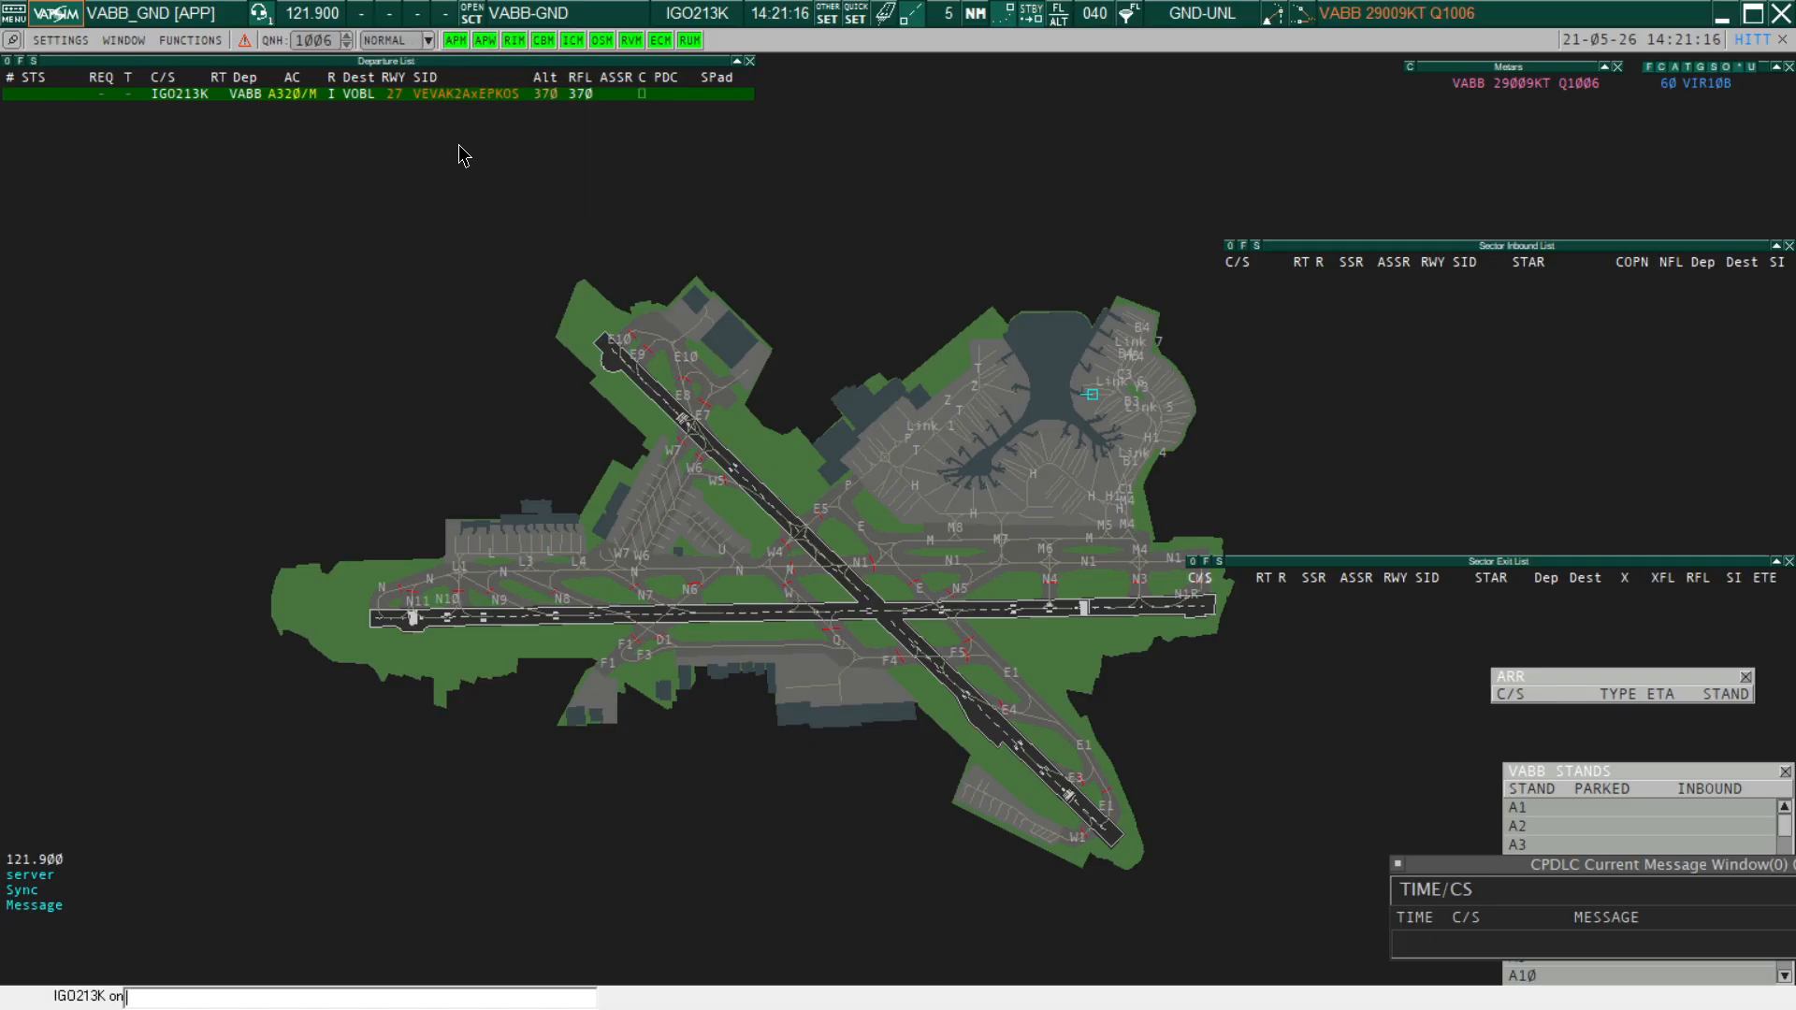
click(622, 95)
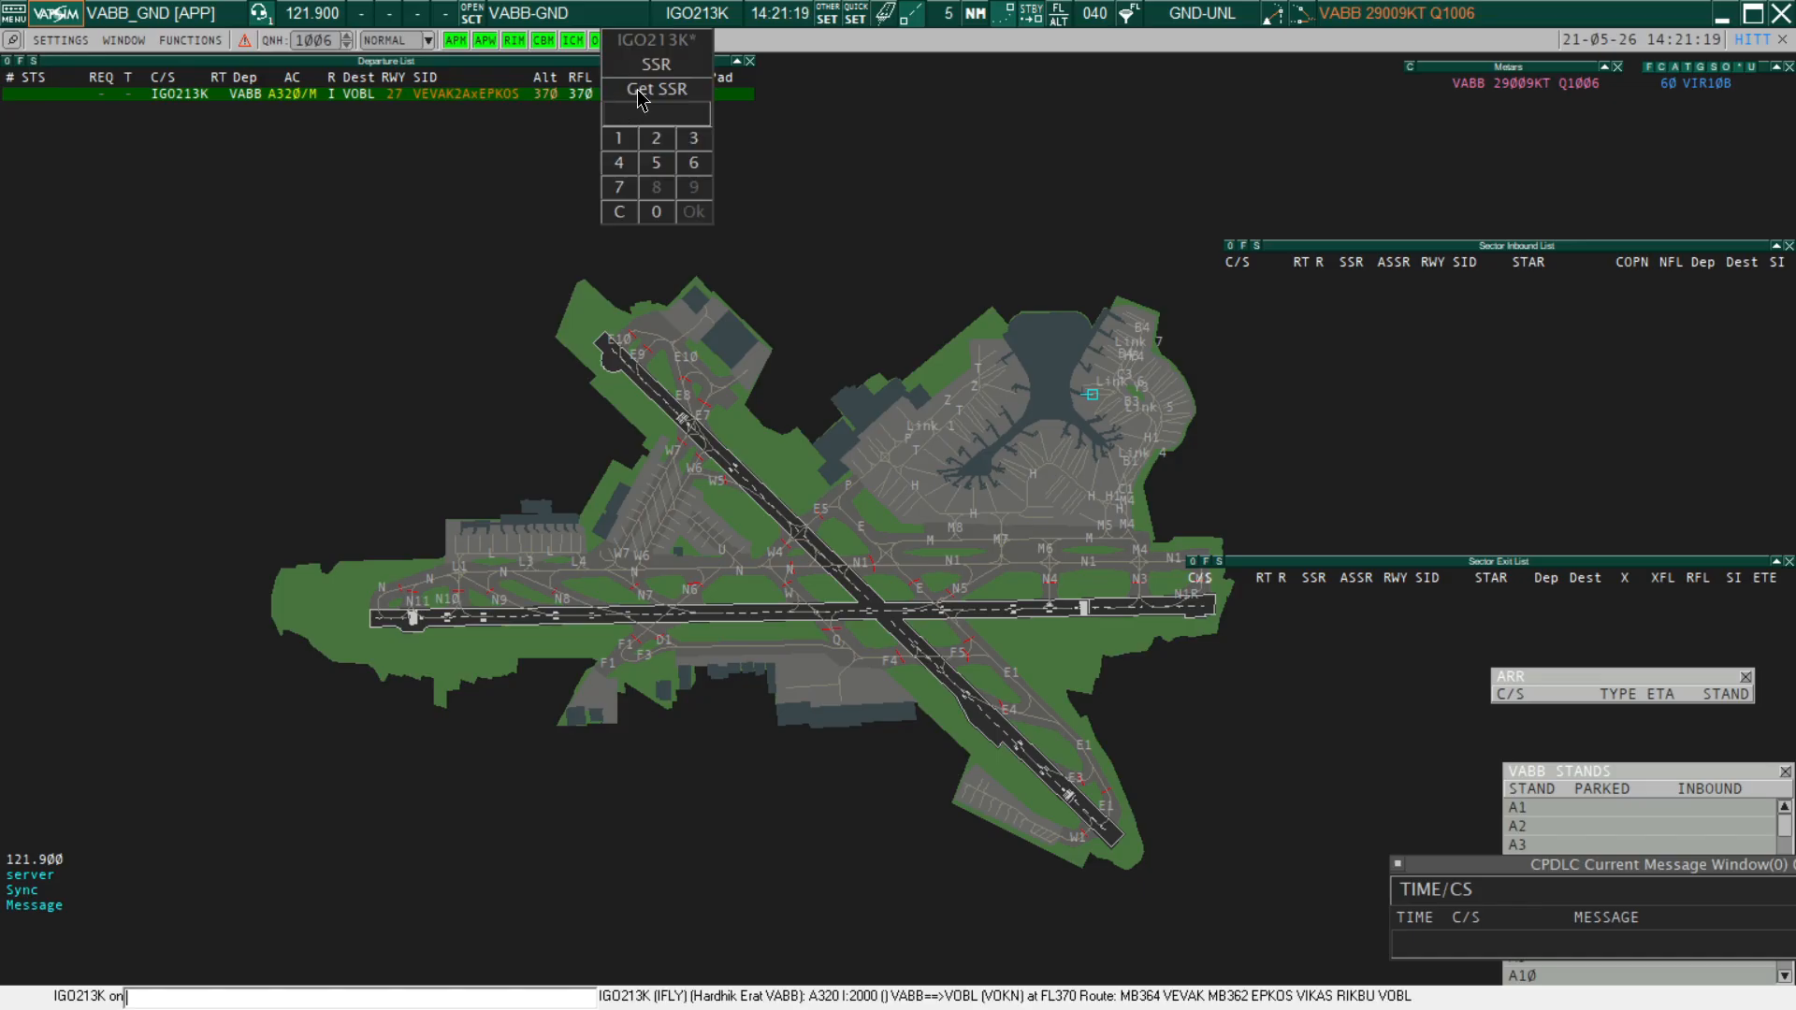
click(640, 87)
Set IGO213K's temporary altitude to 080
click(553, 97)
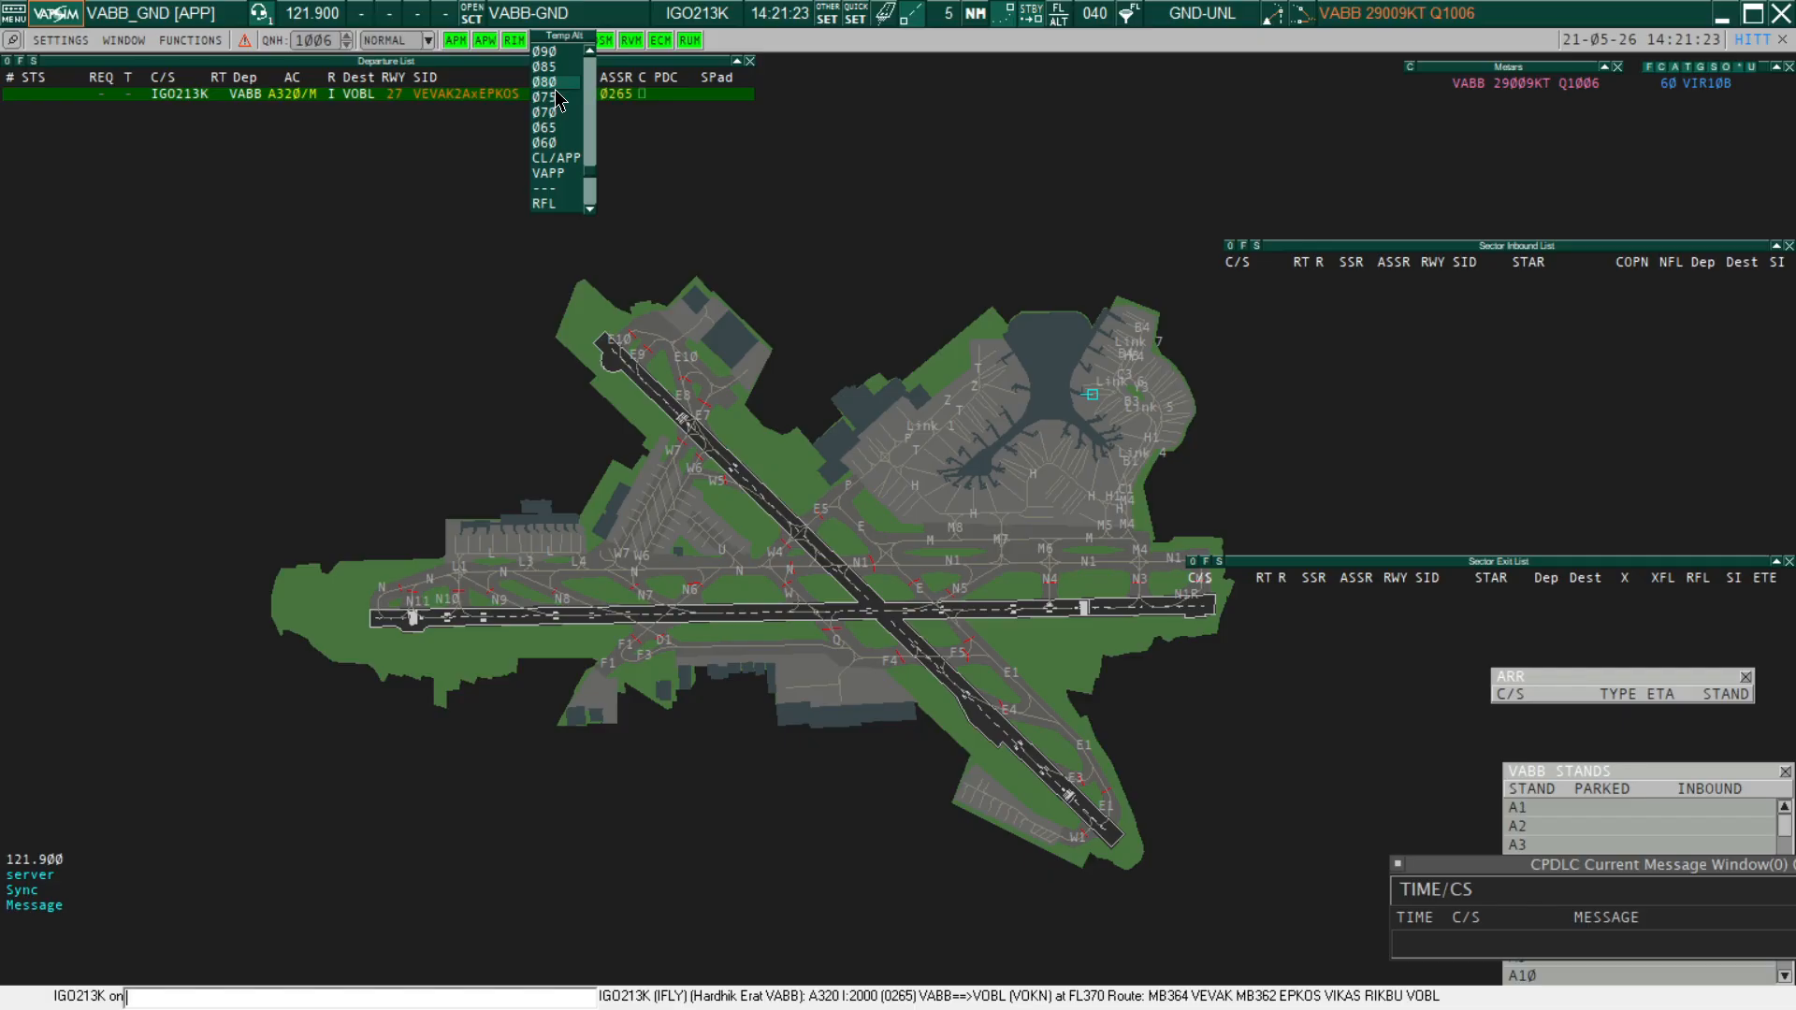
click(552, 82)
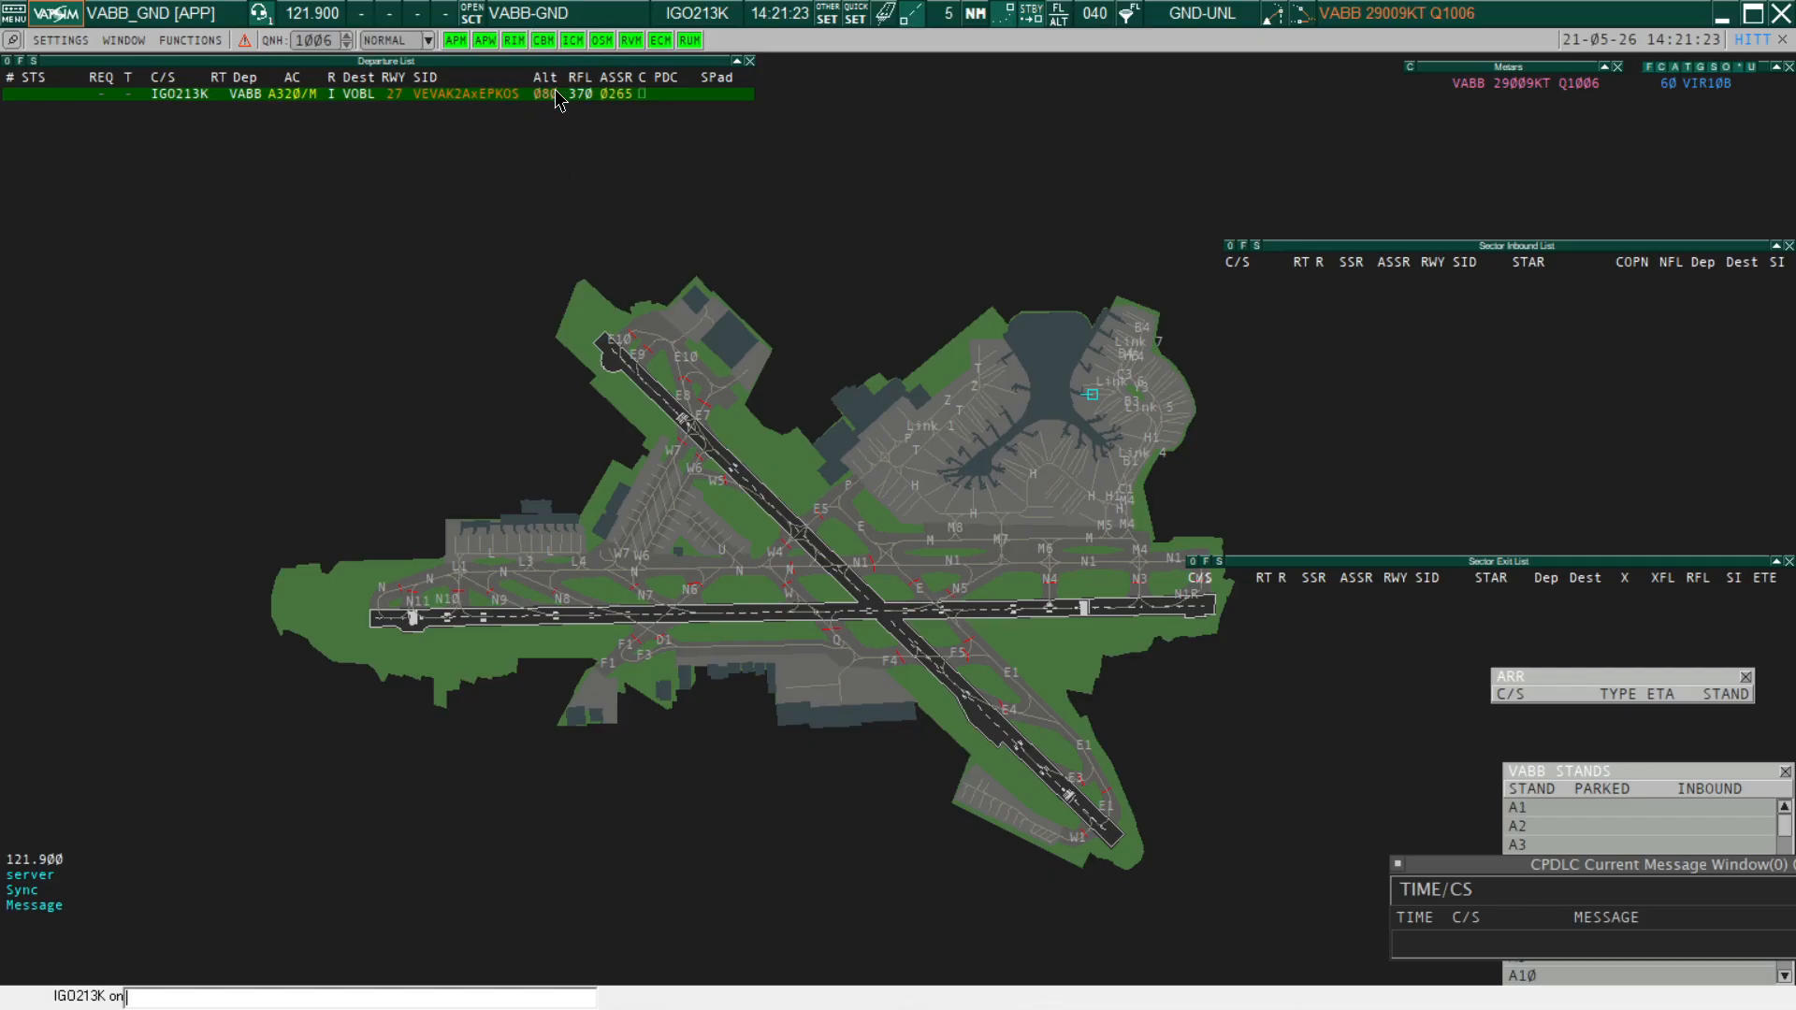
Check the PDC column's item type and button functions in the Departure List columns setup
click(32, 62)
click(565, 550)
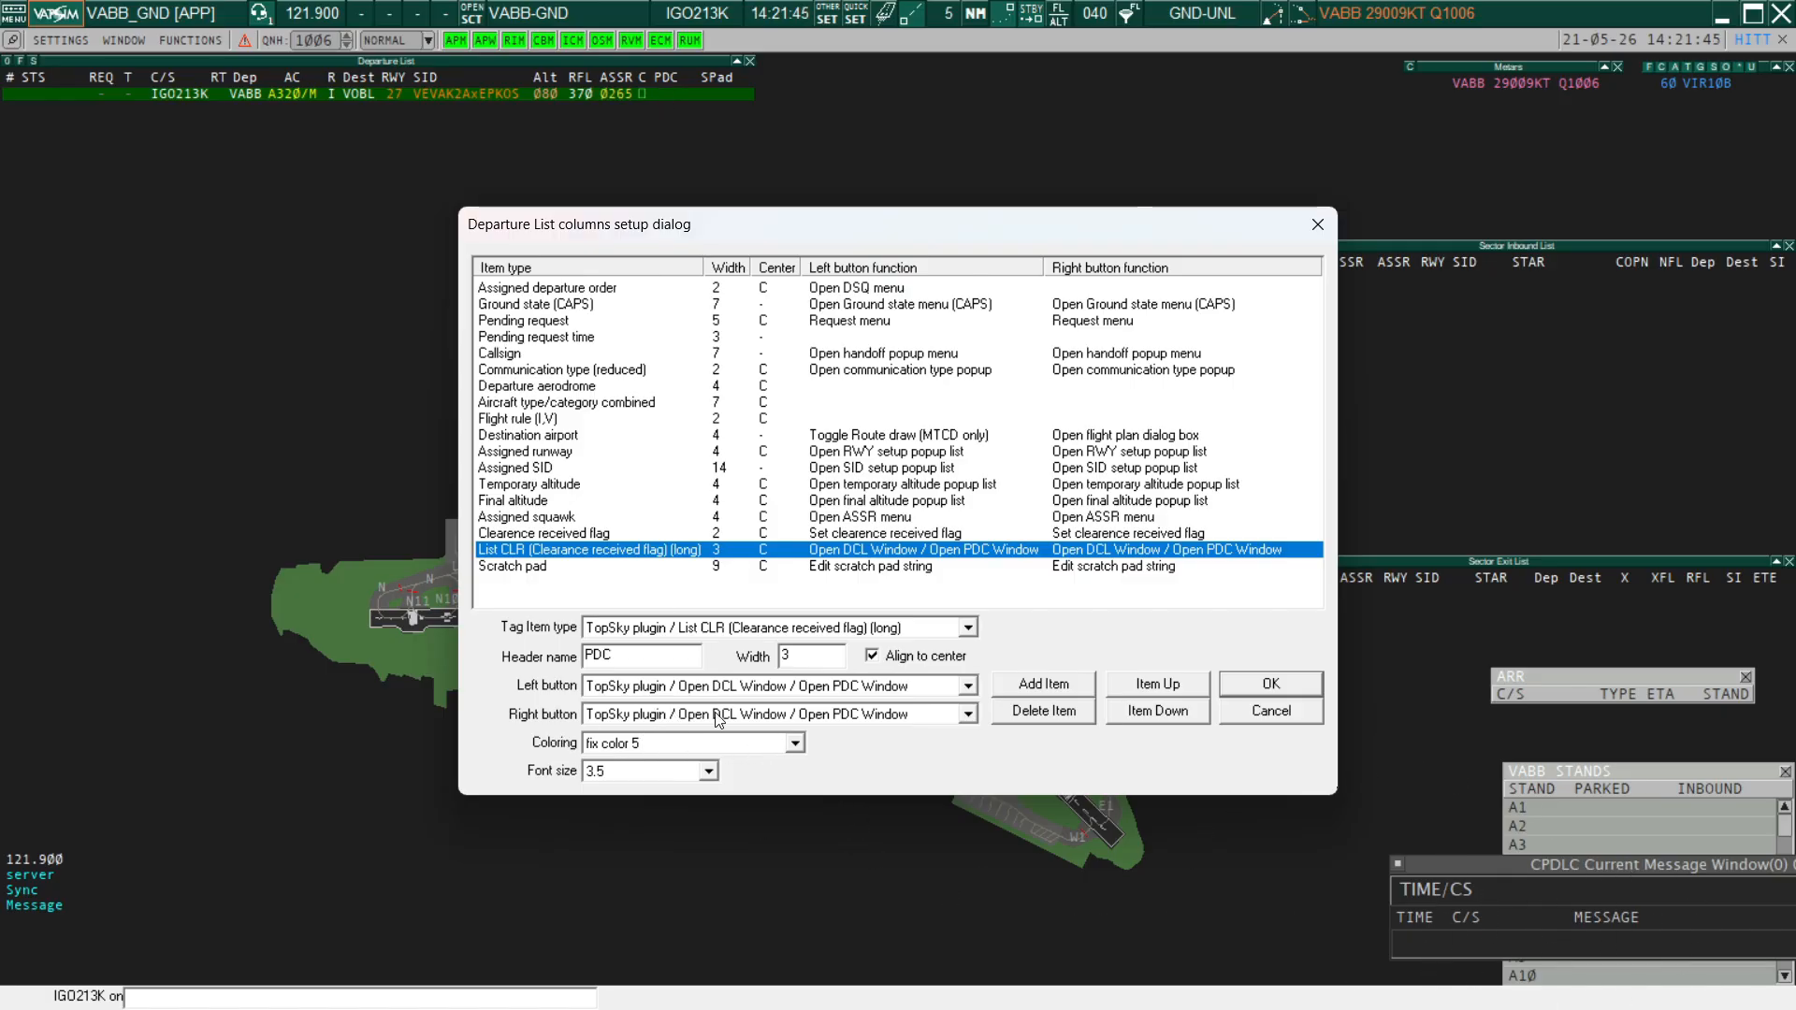
click(1300, 690)
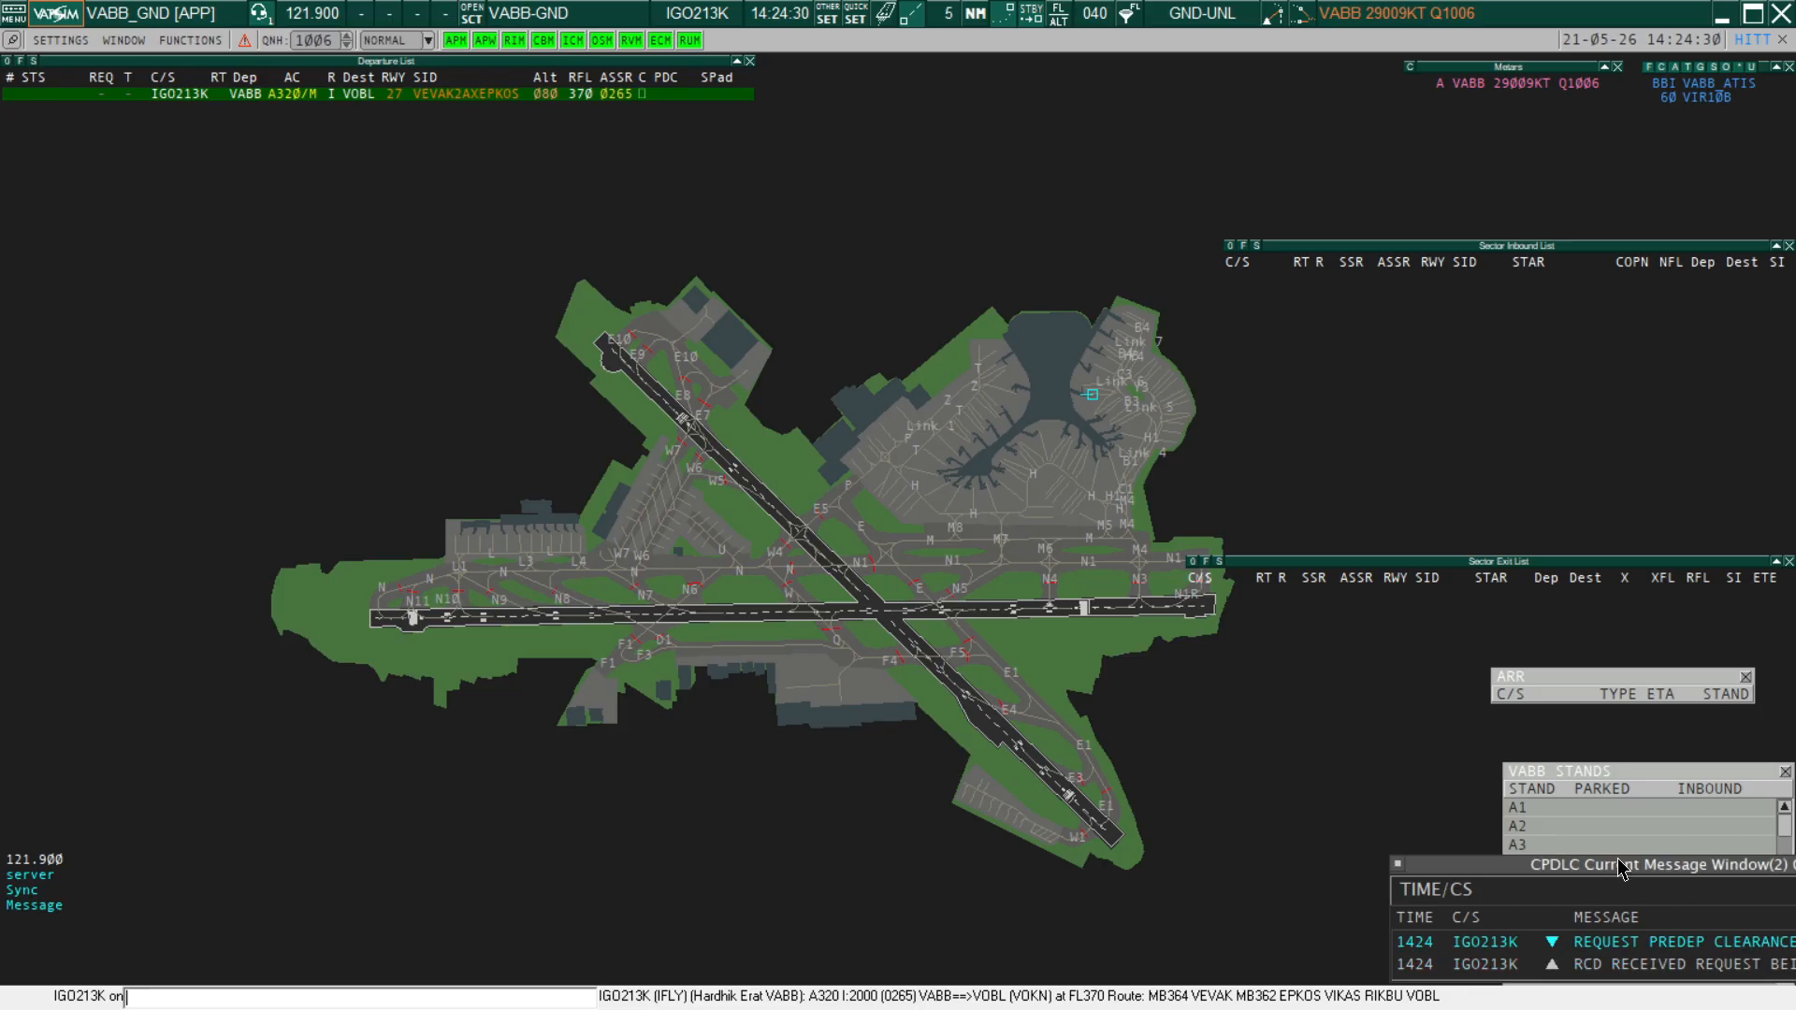
Reposition the CPDLC Current Message Window to read IGO213K's predeparture clearance messages
drag(1623, 869, 1406, 799)
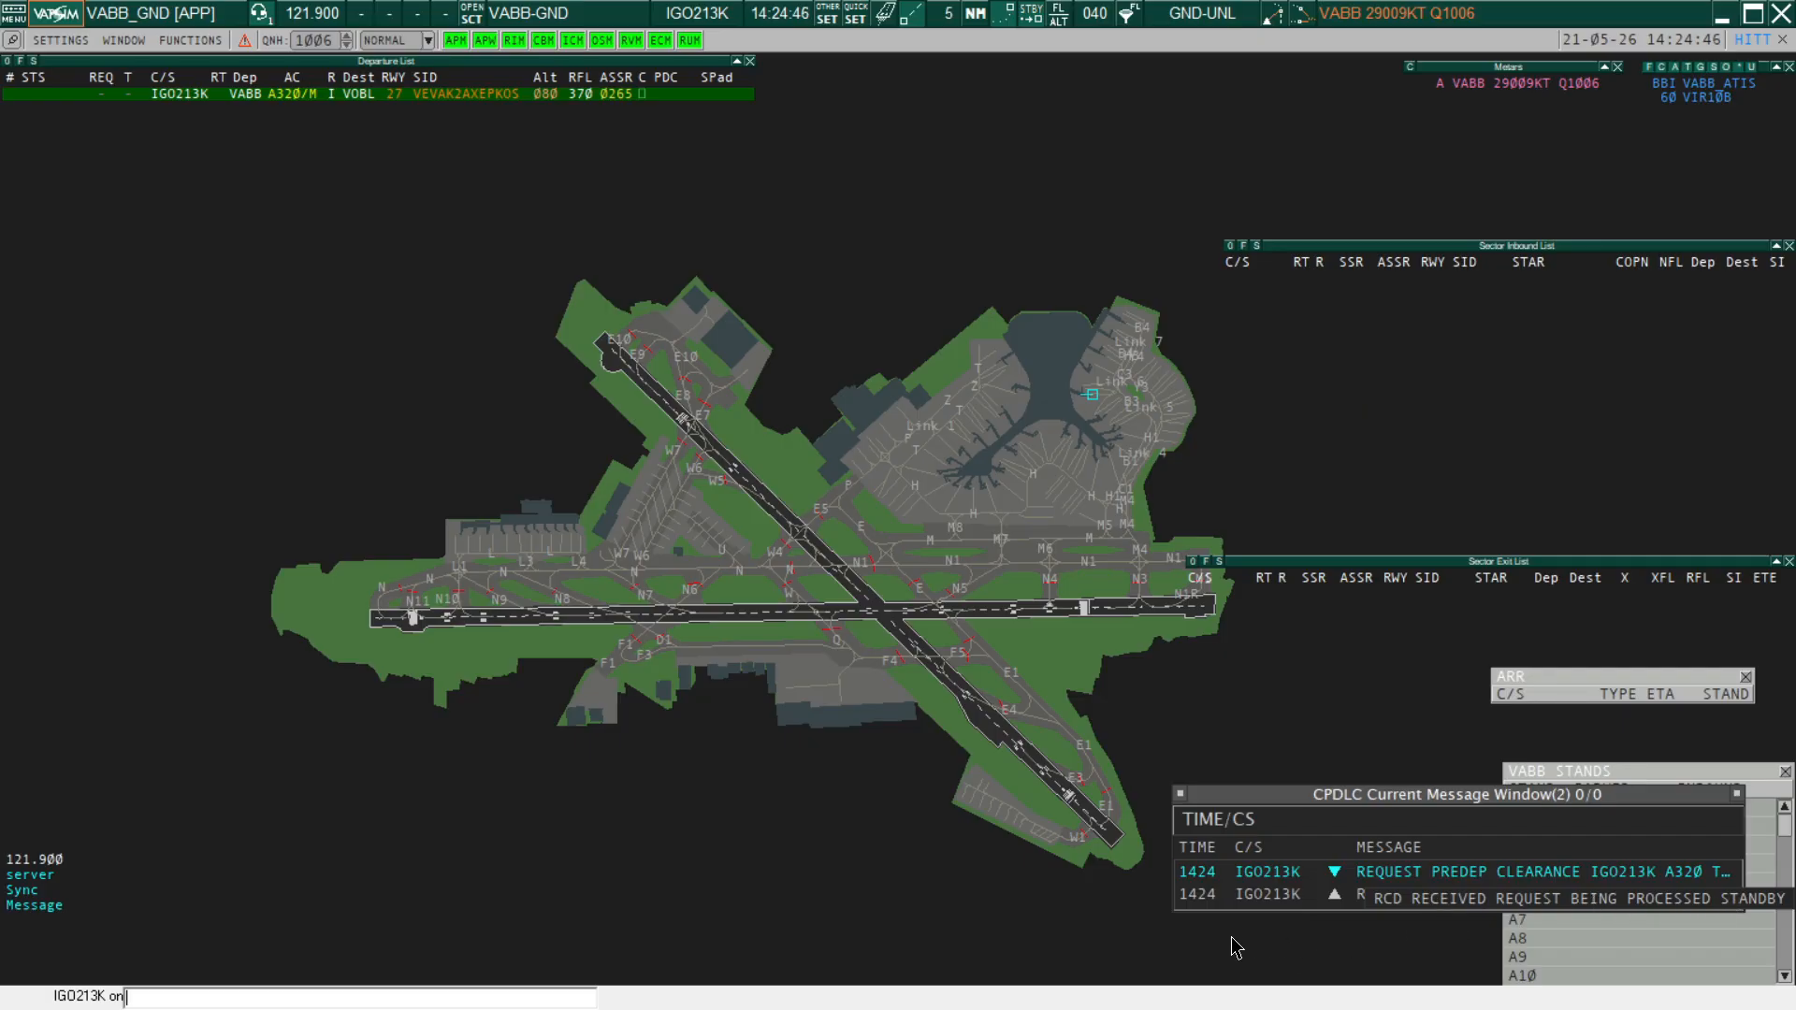
drag(1393, 802, 1590, 835)
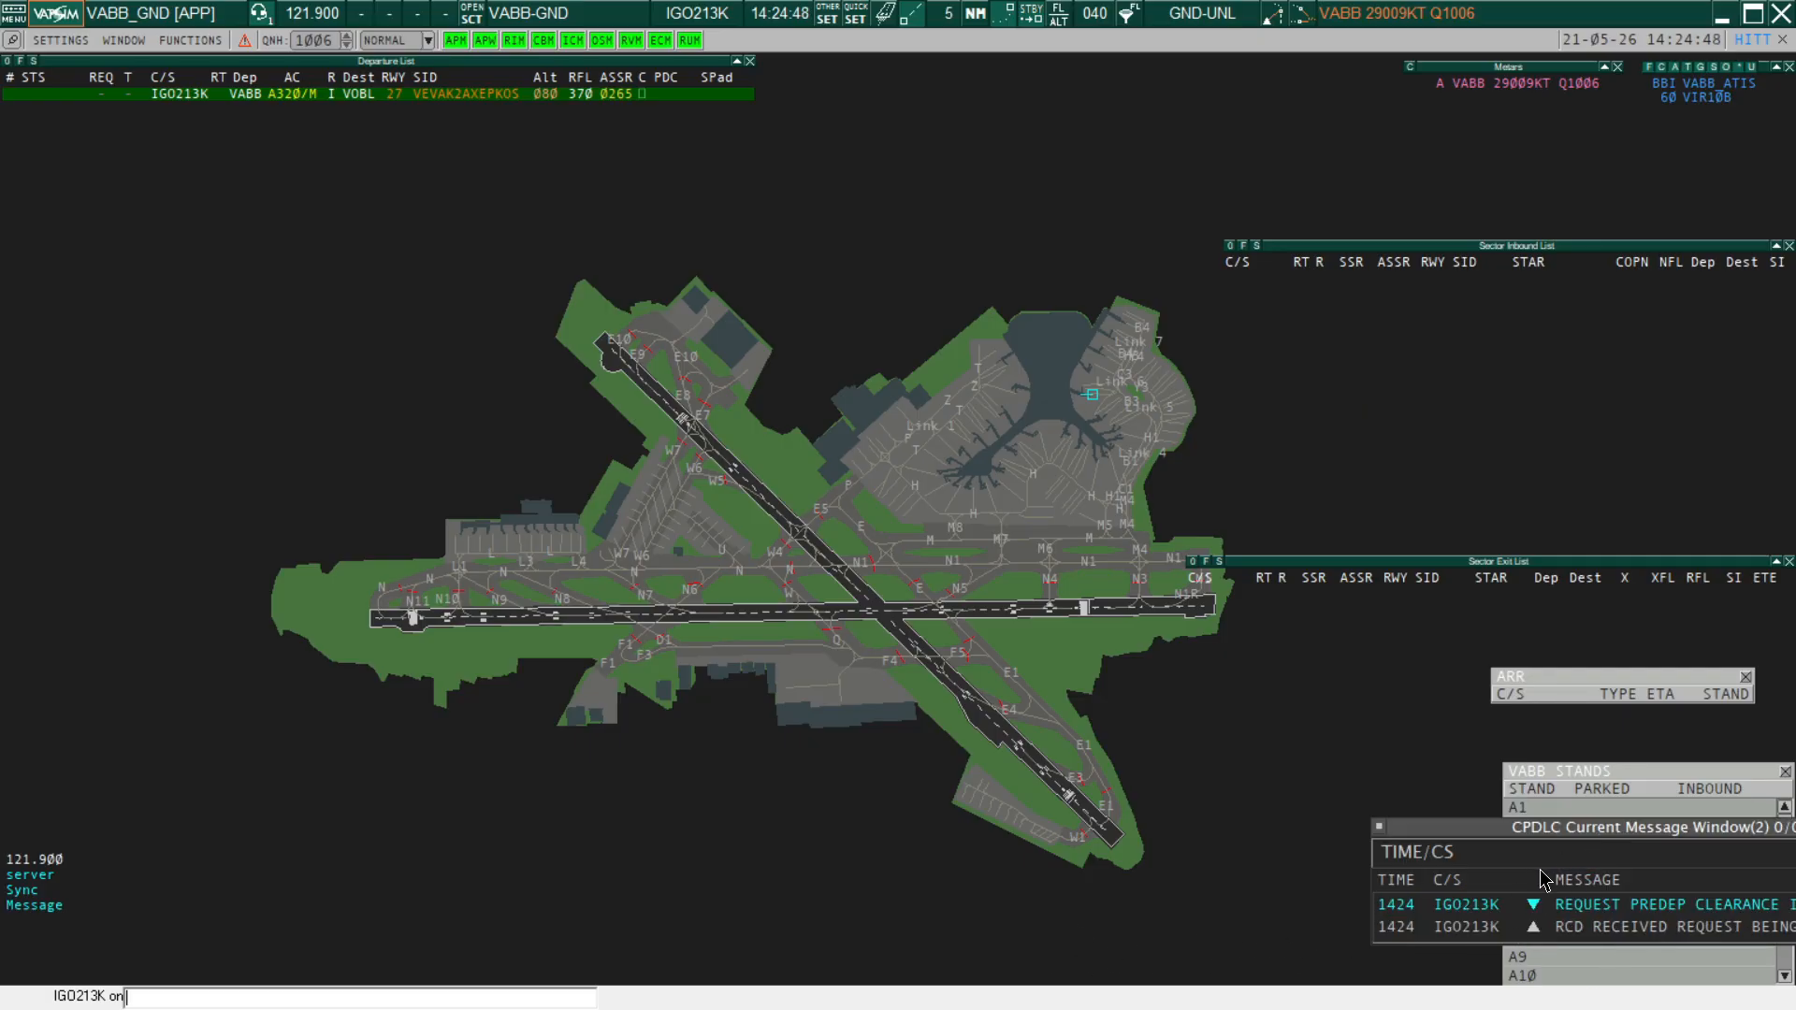
Send IGO213K its departure clearance message with the next frequency set to 121.900
click(667, 95)
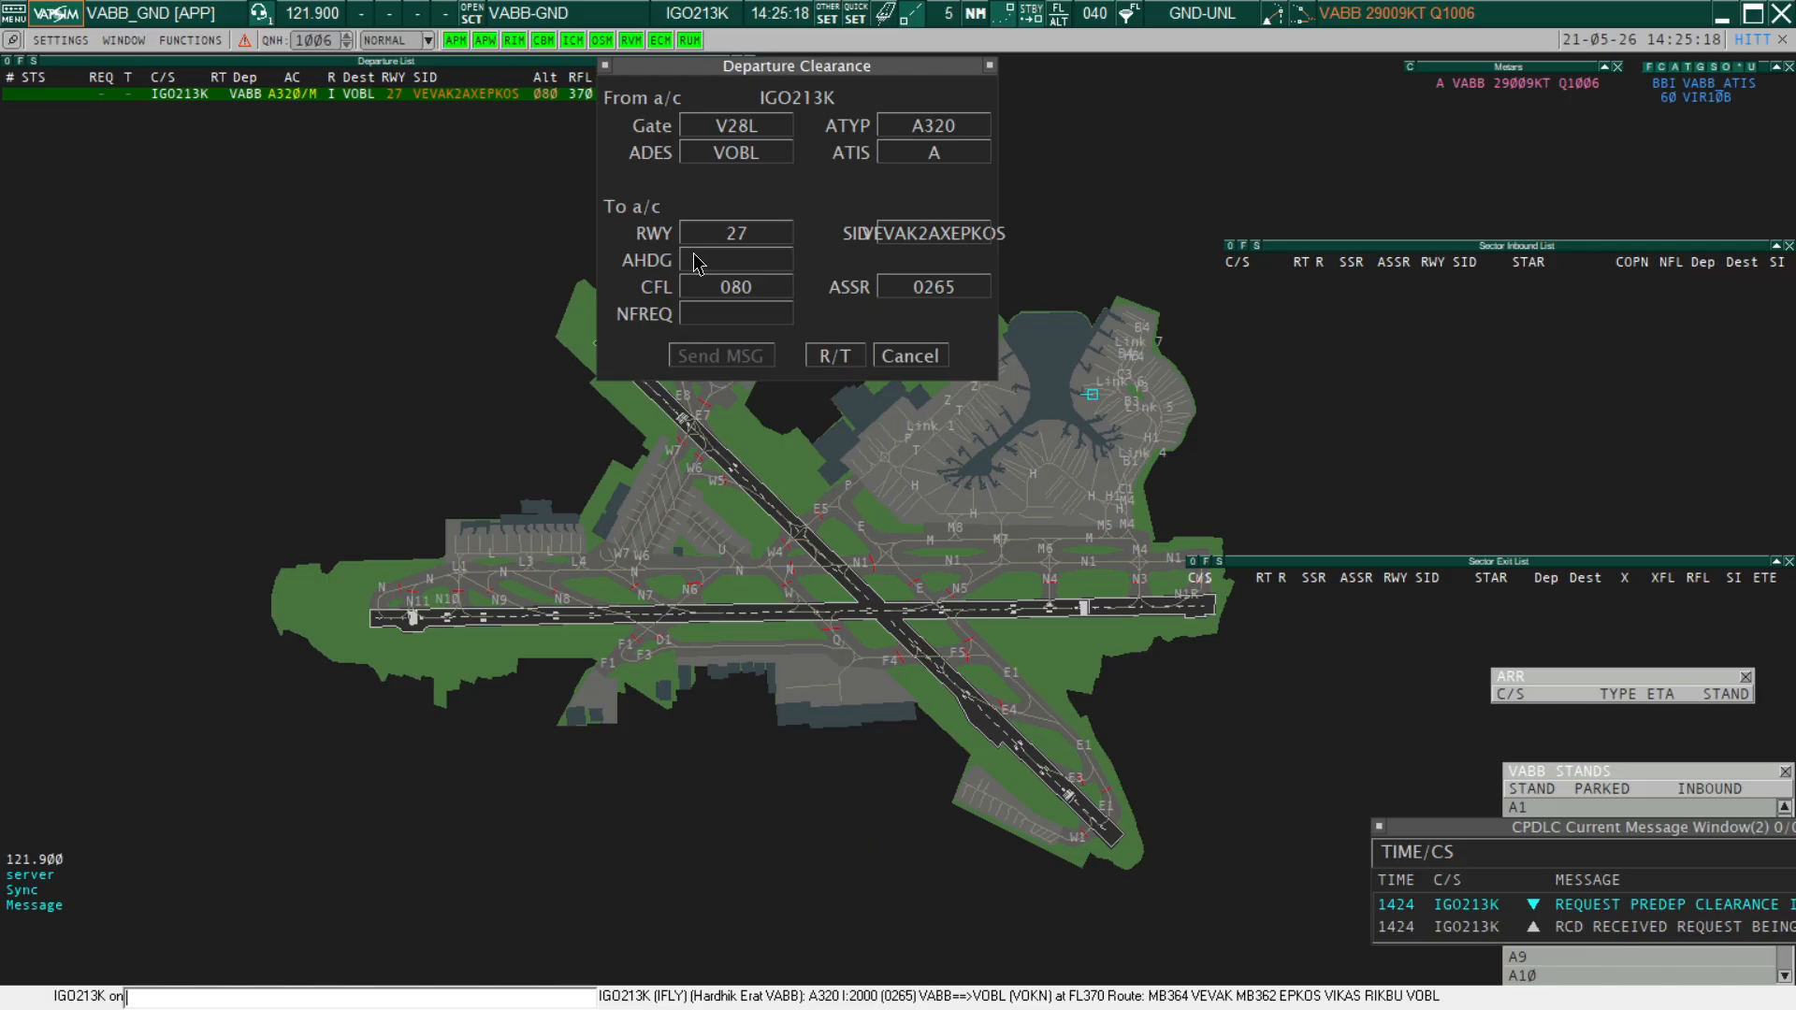
click(723, 319)
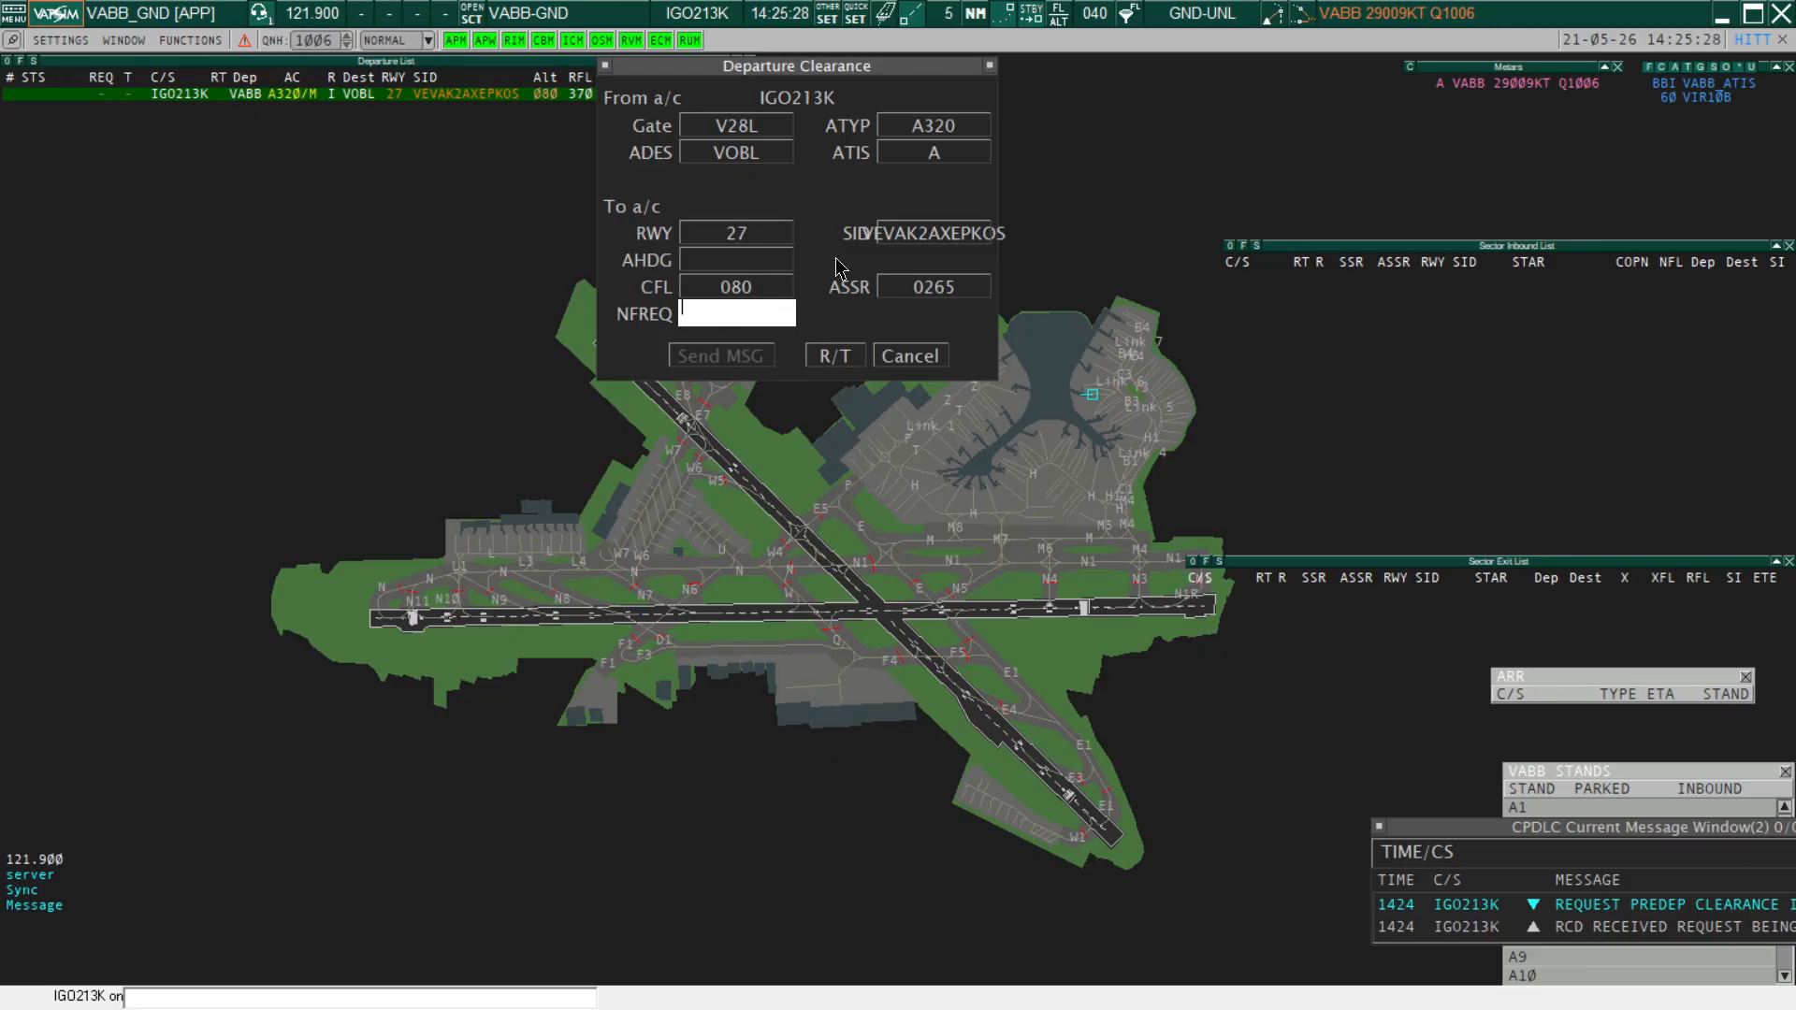
text(121.900)
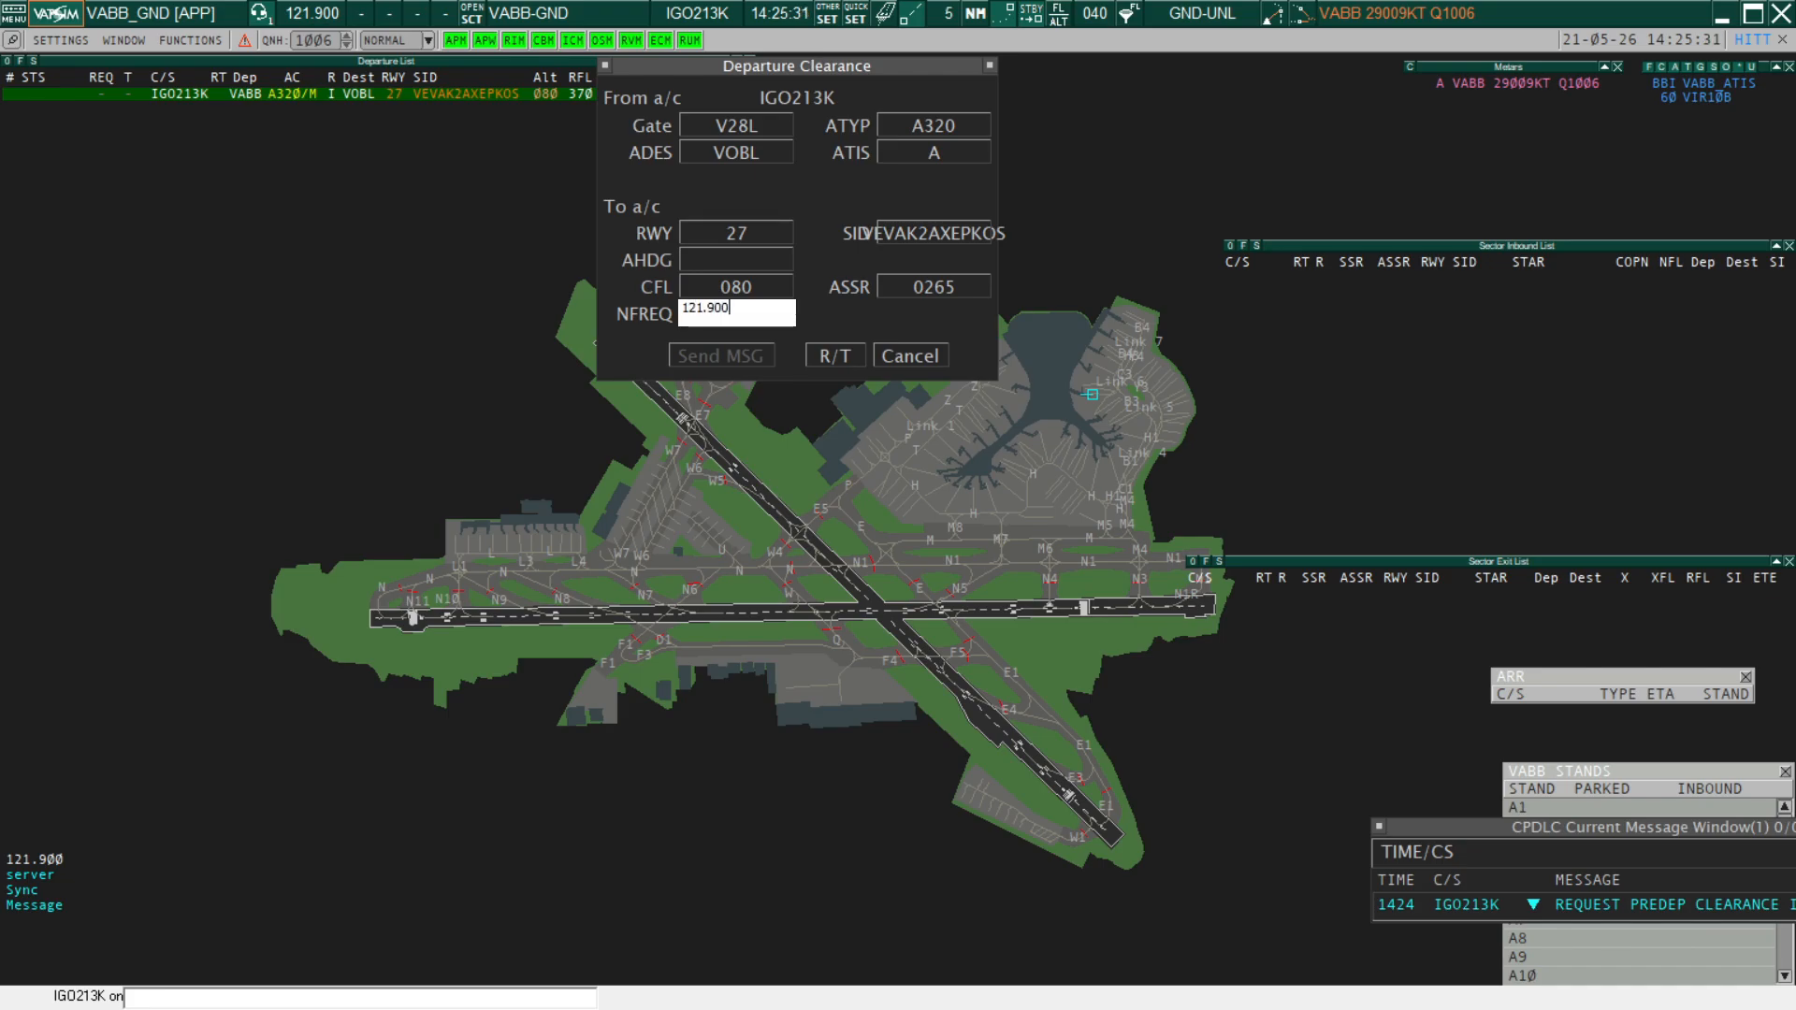
key(Return)
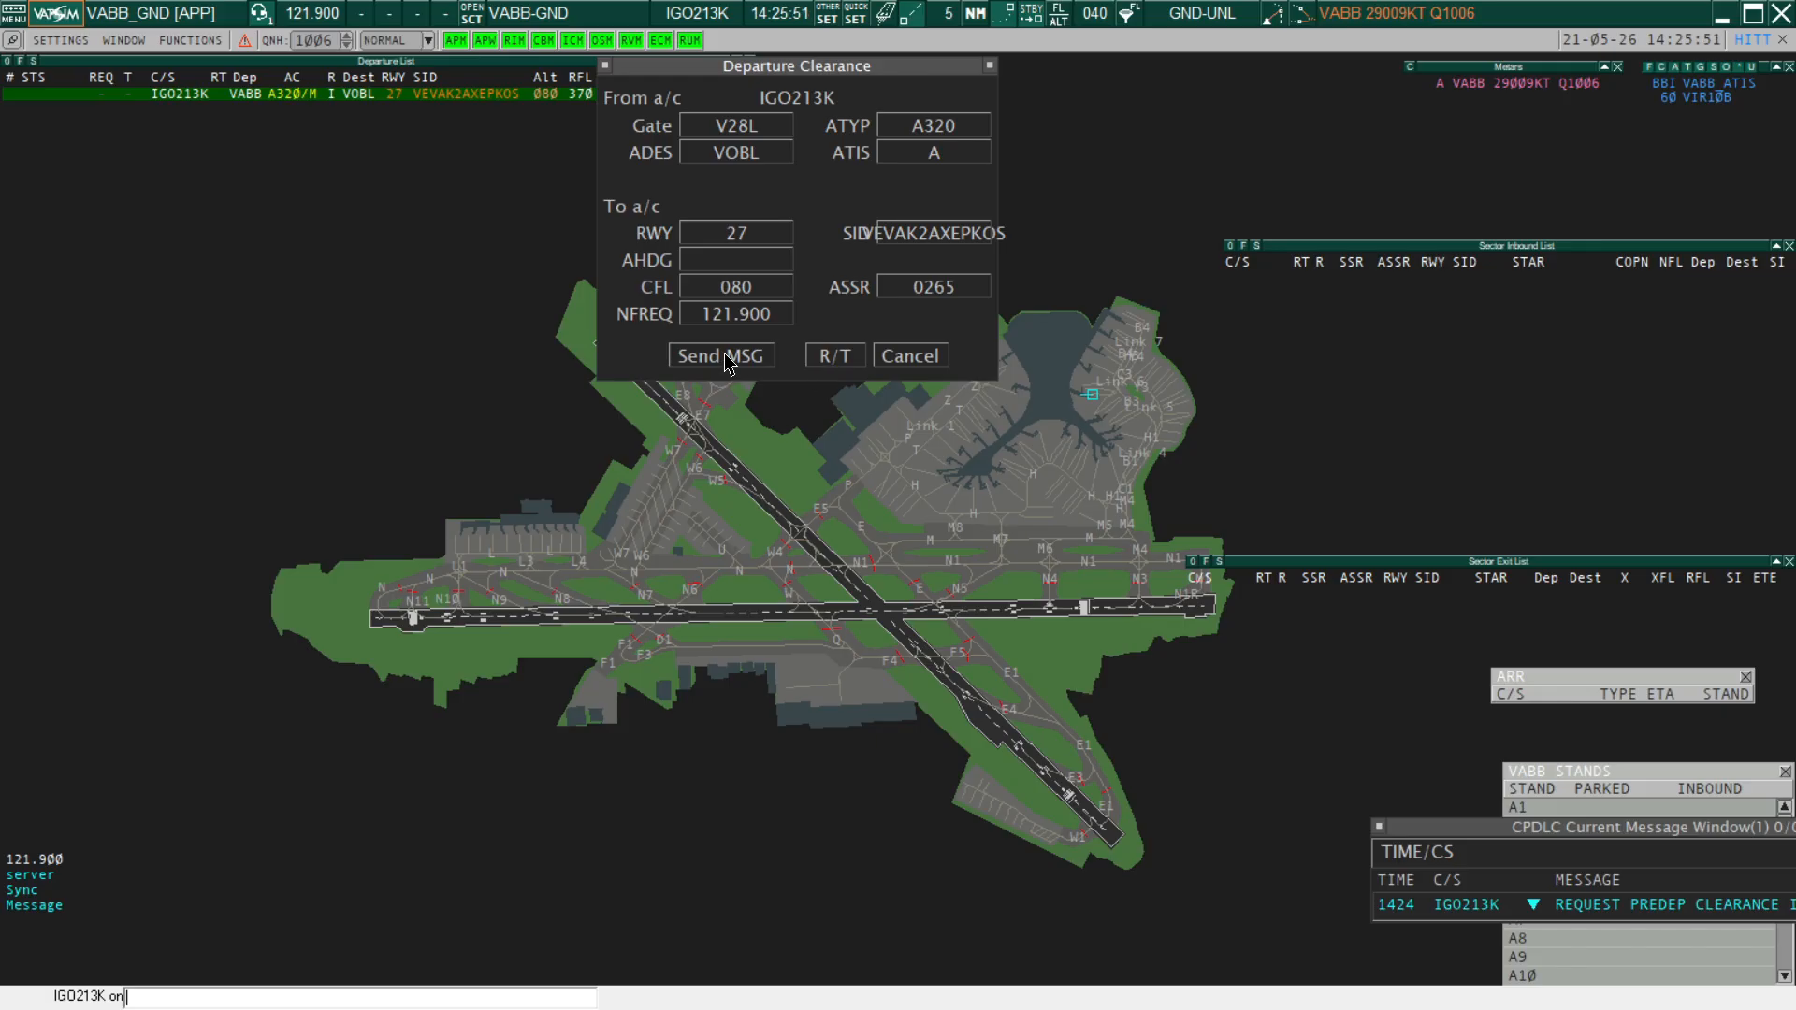
click(727, 359)
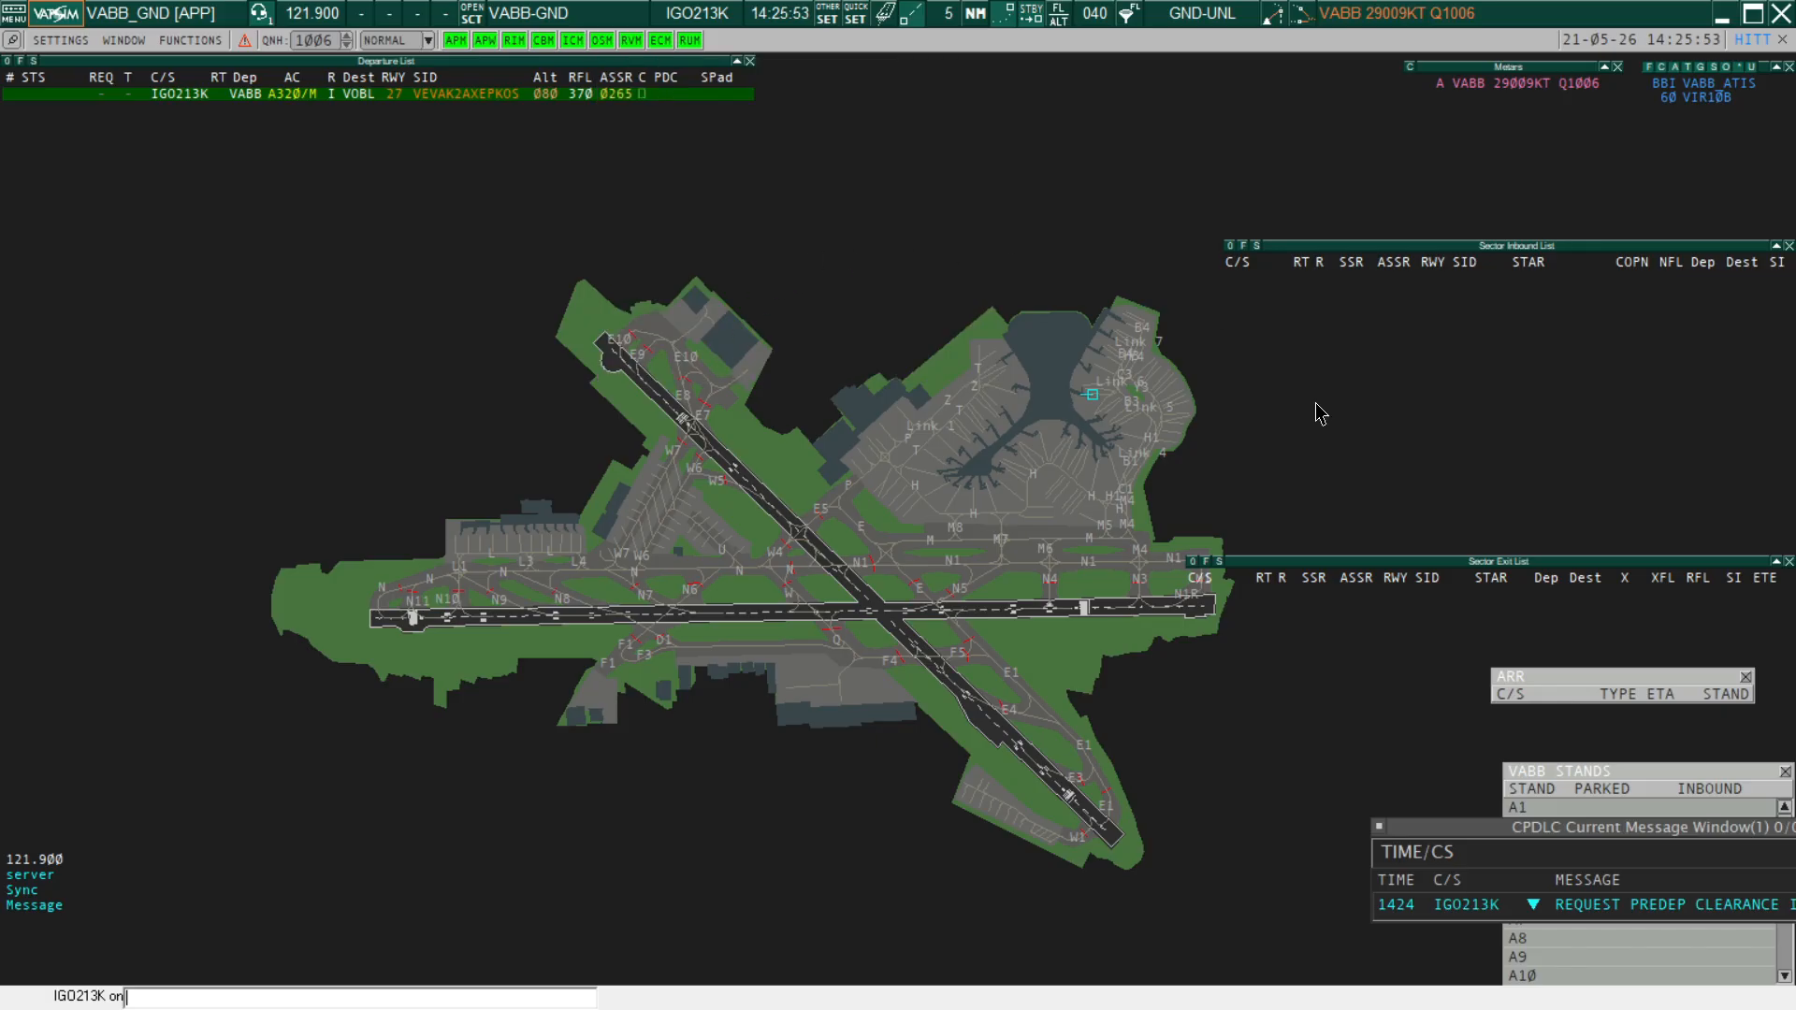
Reposition the CPDLC Current Message Window fully into view and check IGO213K's clearance flag in the Departure List
drag(1590, 827, 1429, 767)
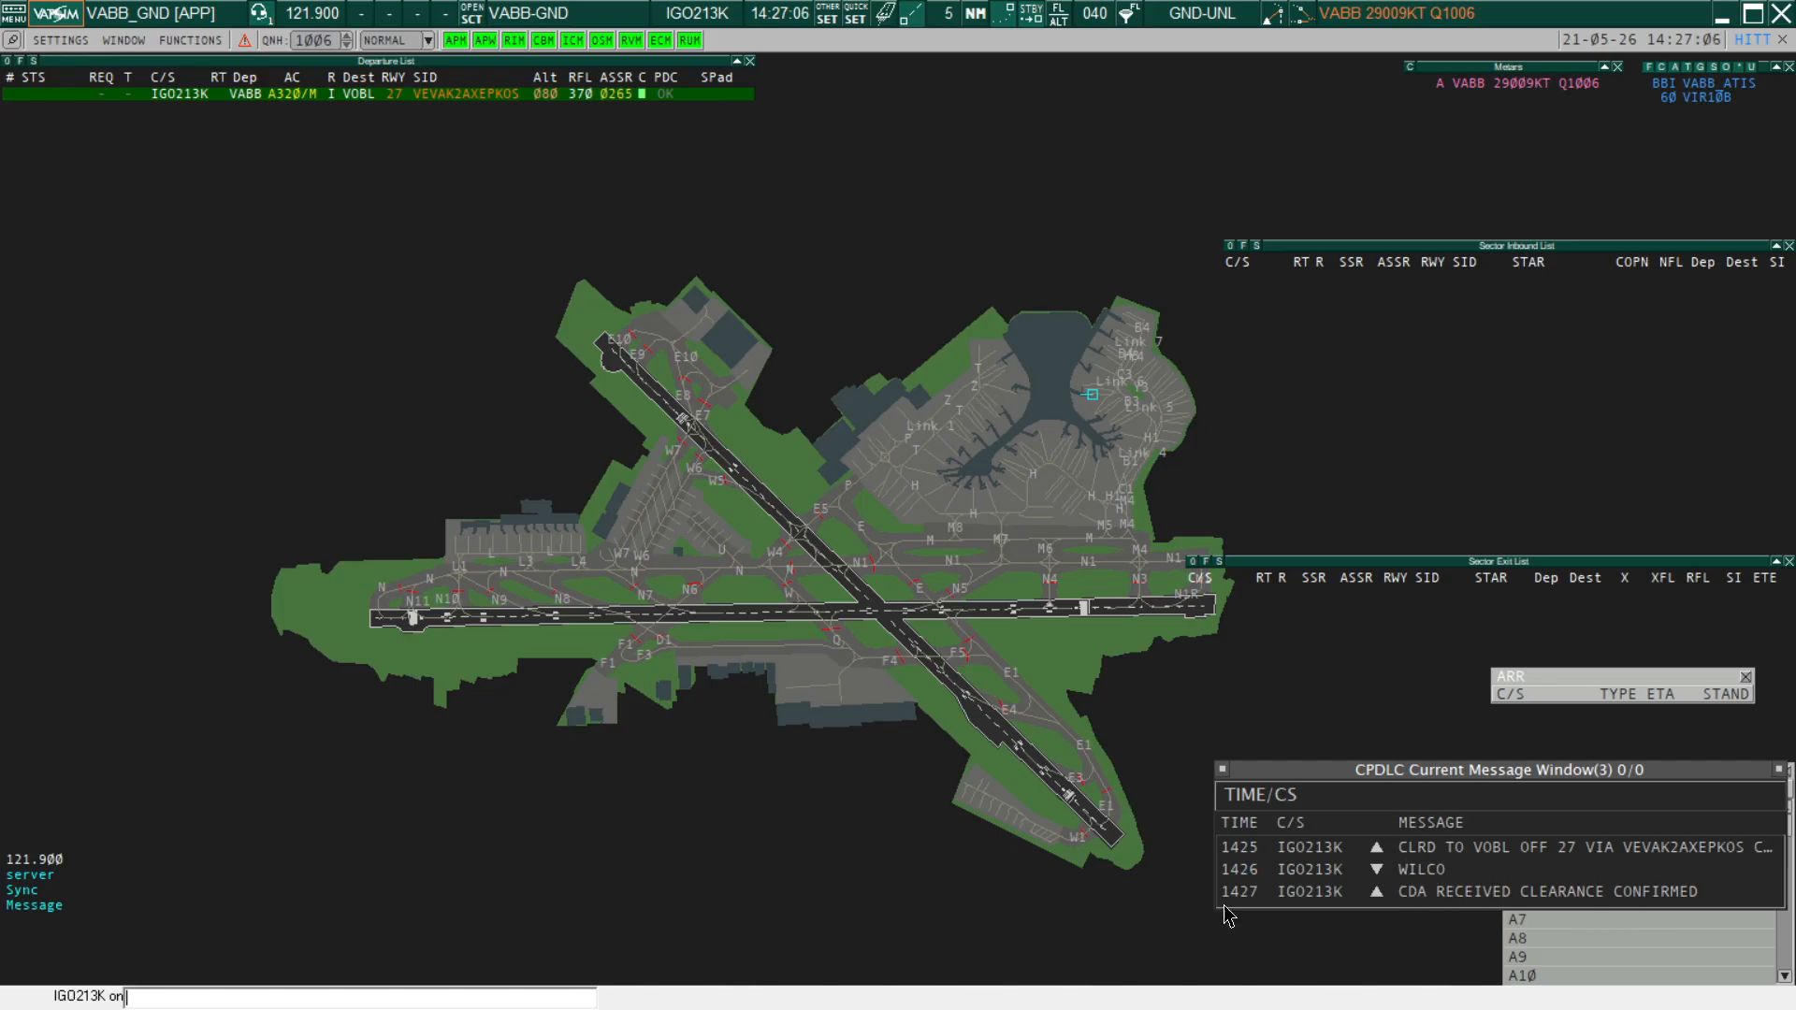
click(642, 94)
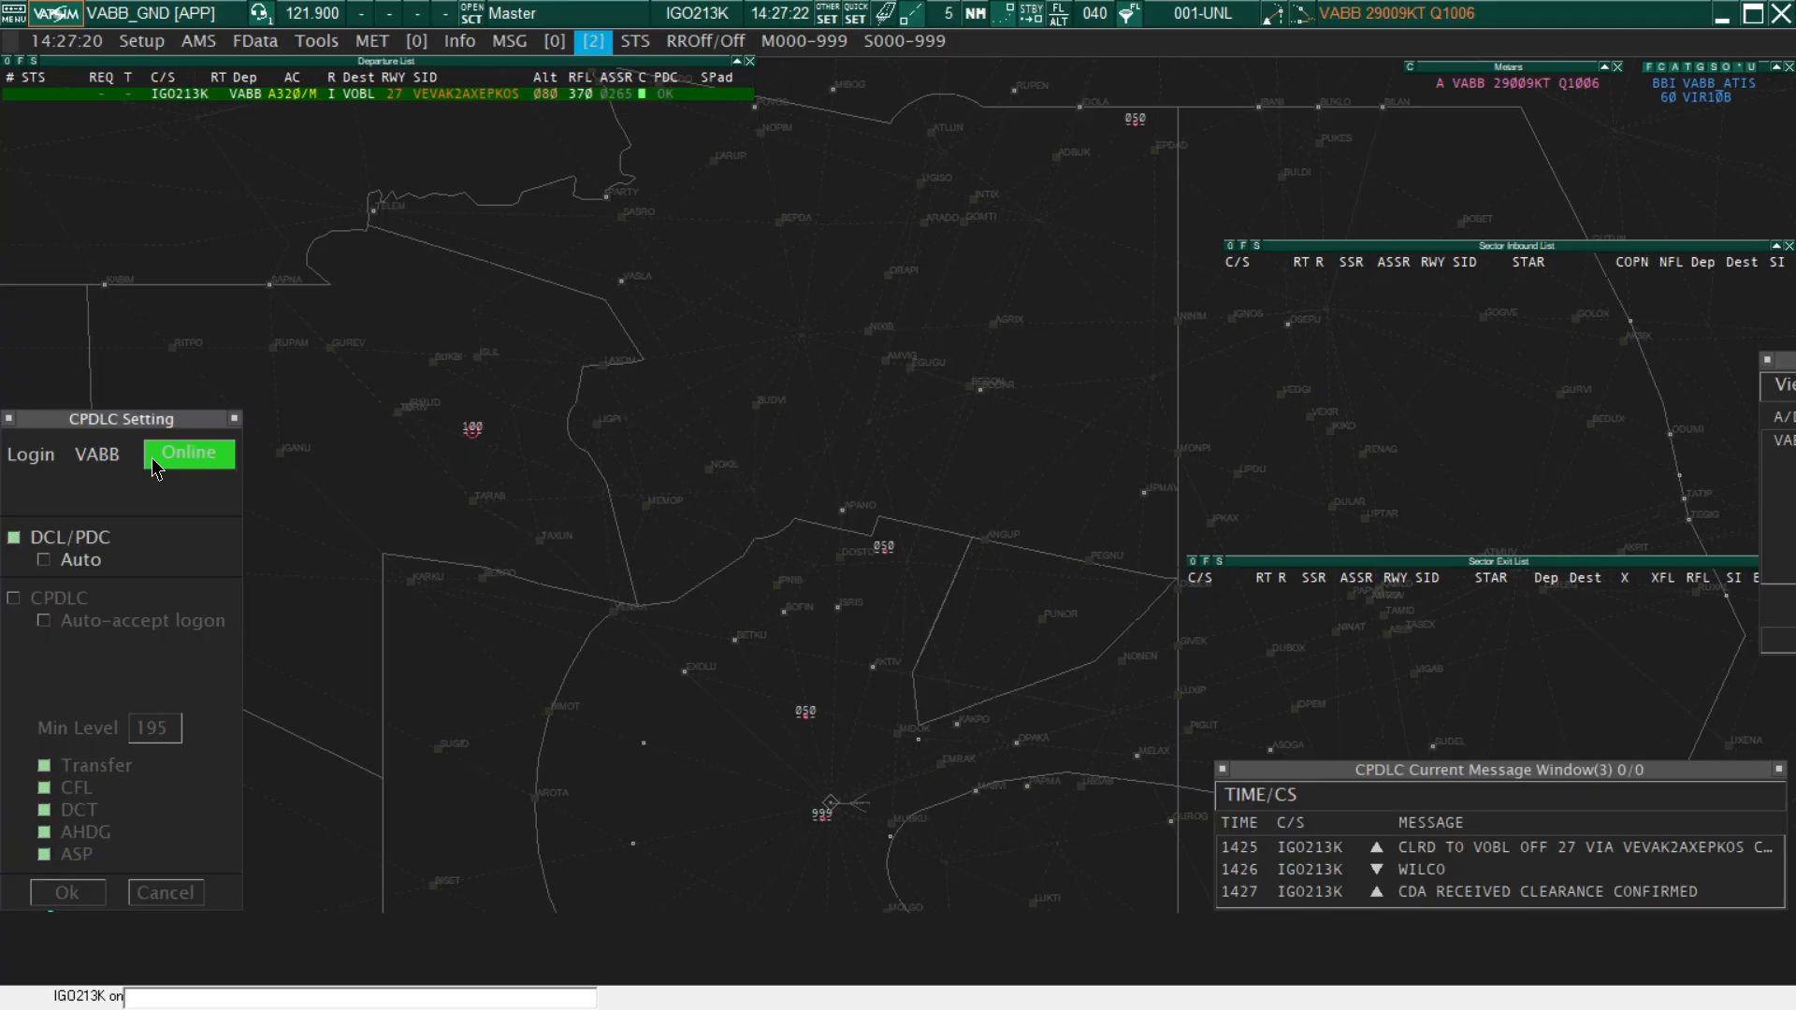
Disconnect the VABB login in the CPDLC settings and reconnect it with the stored logon code
click(189, 453)
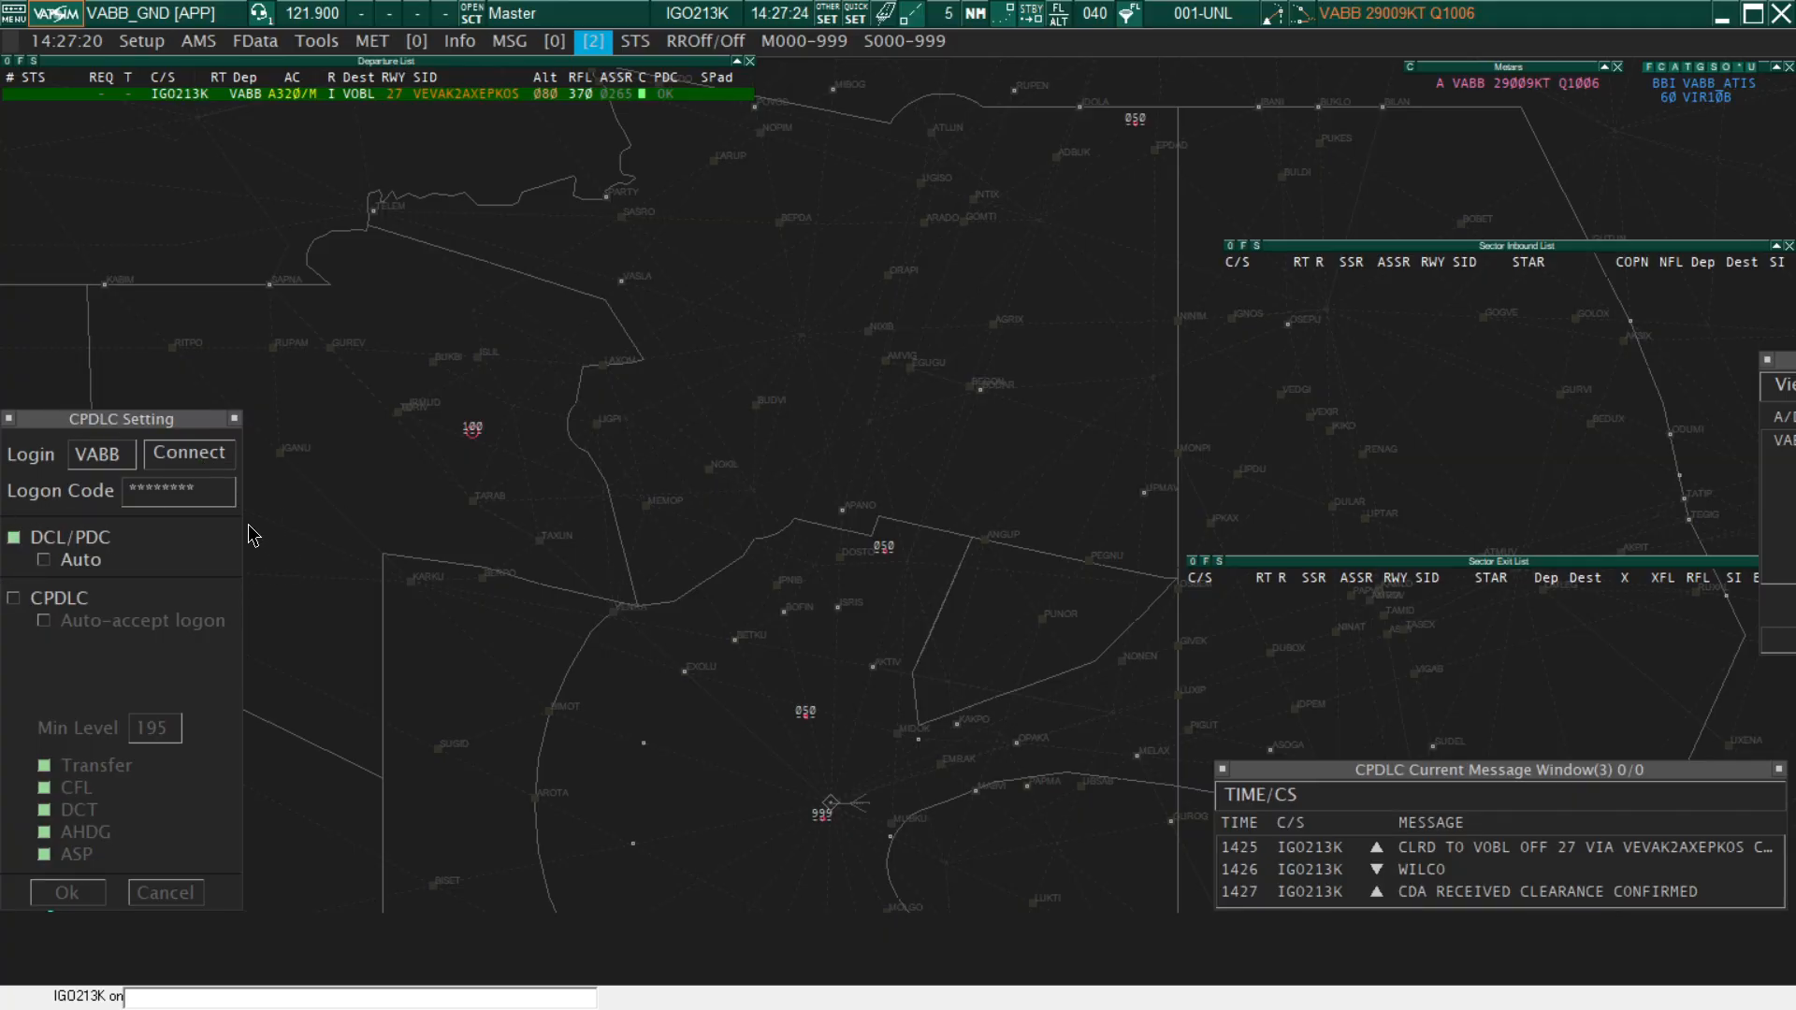
scroll(906, 529, down, 1)
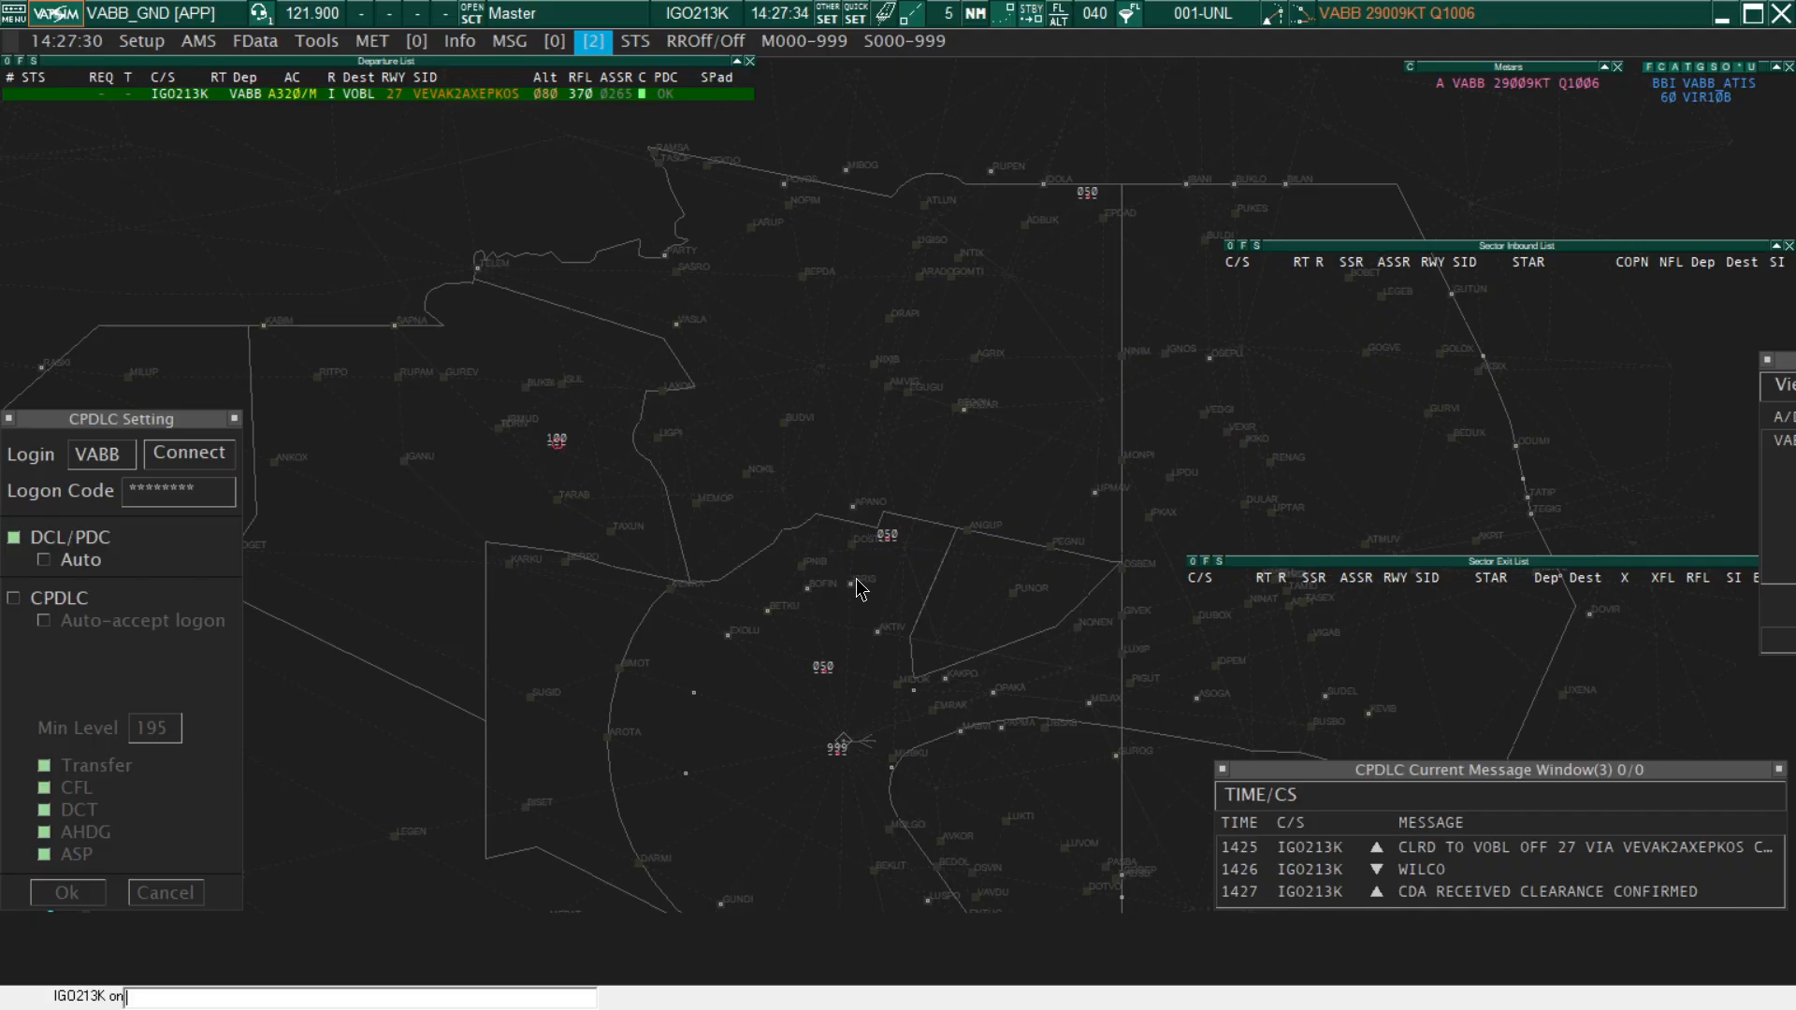
click(192, 454)
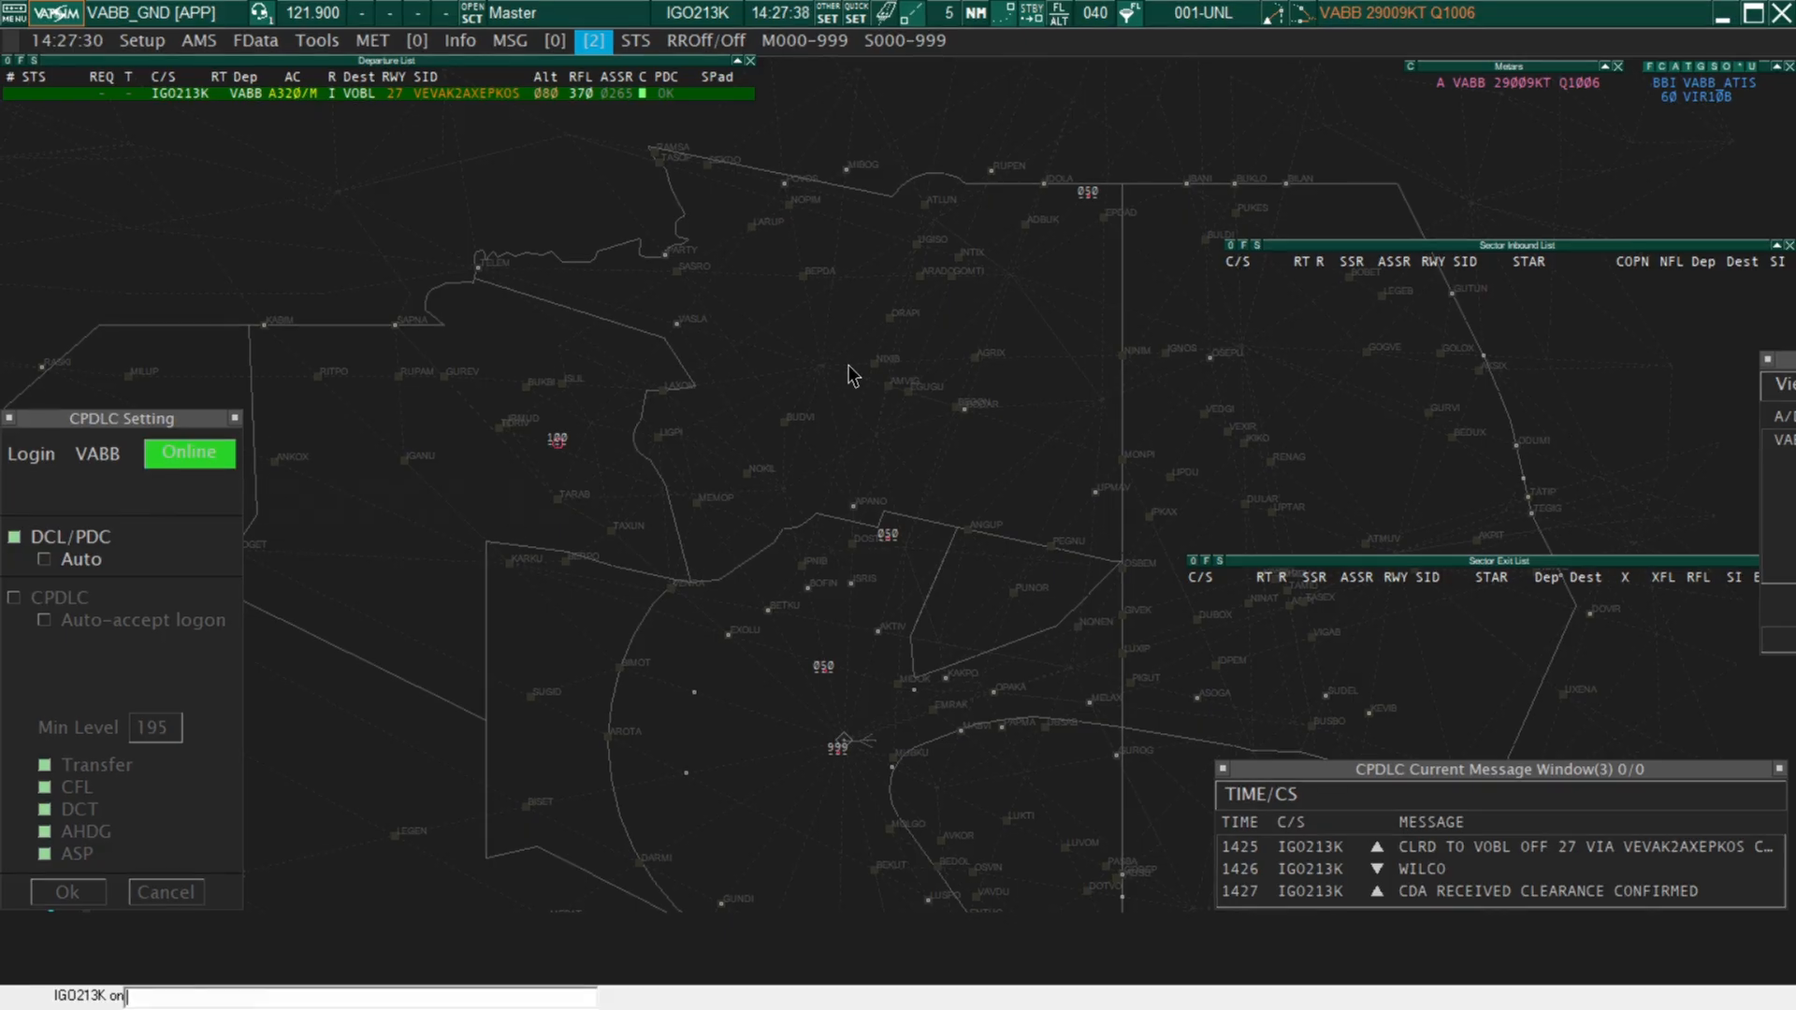